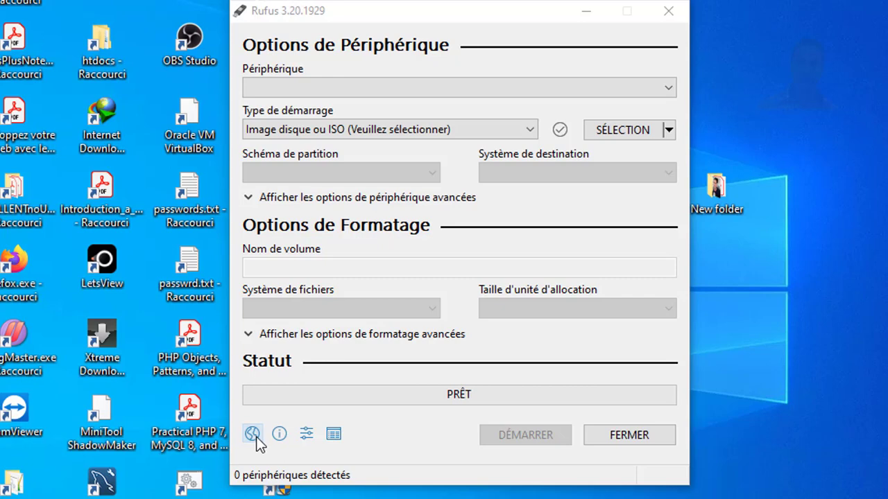
Review the update settings and switch the boot image option to the TÉLÉCHARGER mode.
{"action": "left_click", "coordinate": [307, 434]}
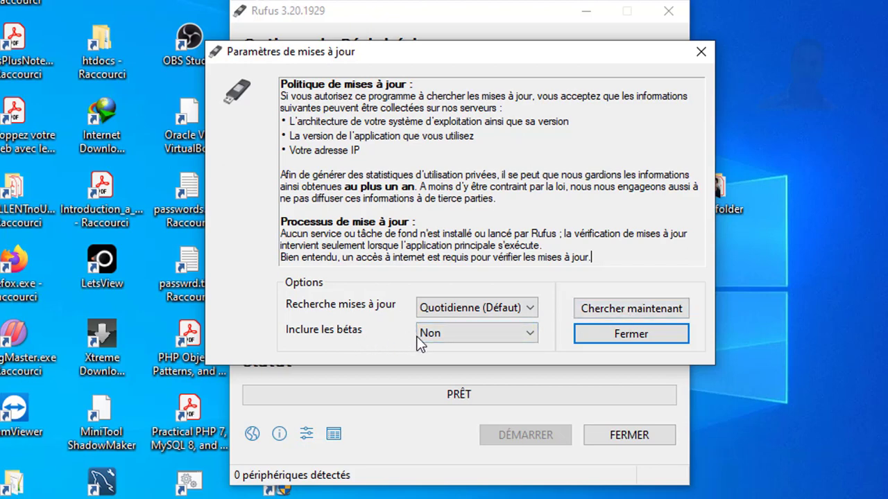
{"action": "left_click", "coordinate": [622, 336]}
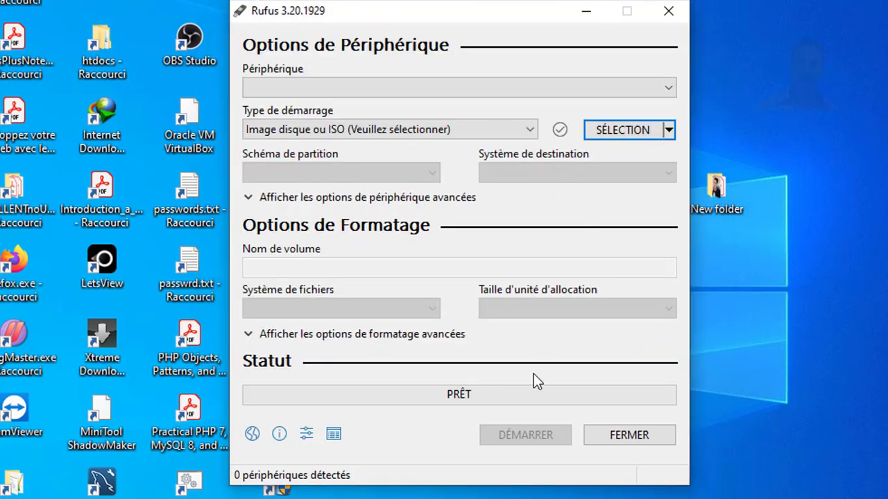
{"action": "left_click", "coordinate": [669, 130]}
{"action": "left_click", "coordinate": [656, 175]}
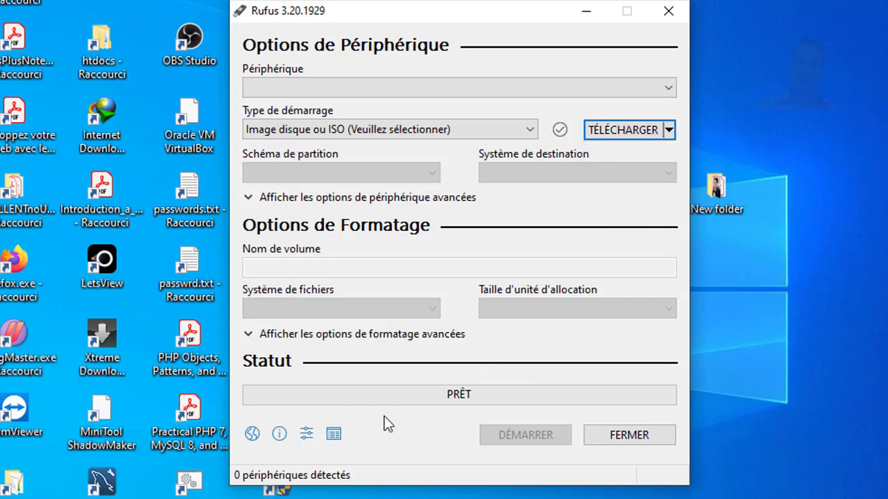
{"action": "left_click", "coordinate": [306, 435]}
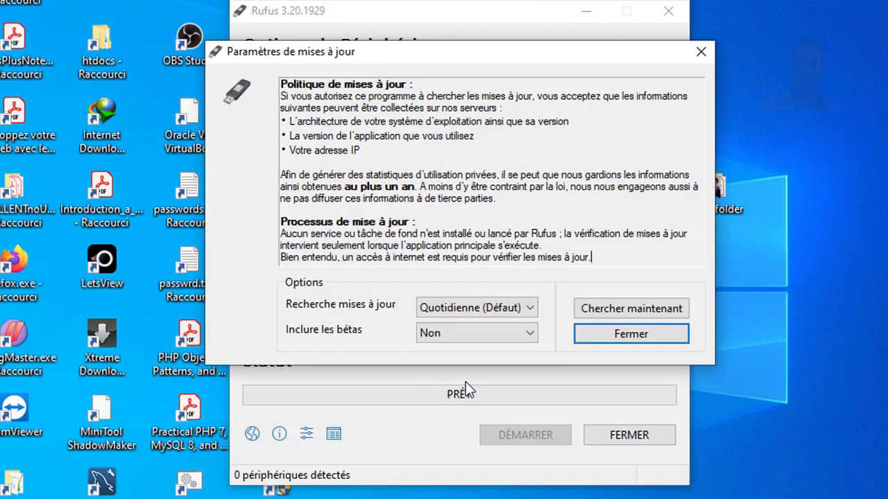
{"action": "left_click", "coordinate": [603, 332]}
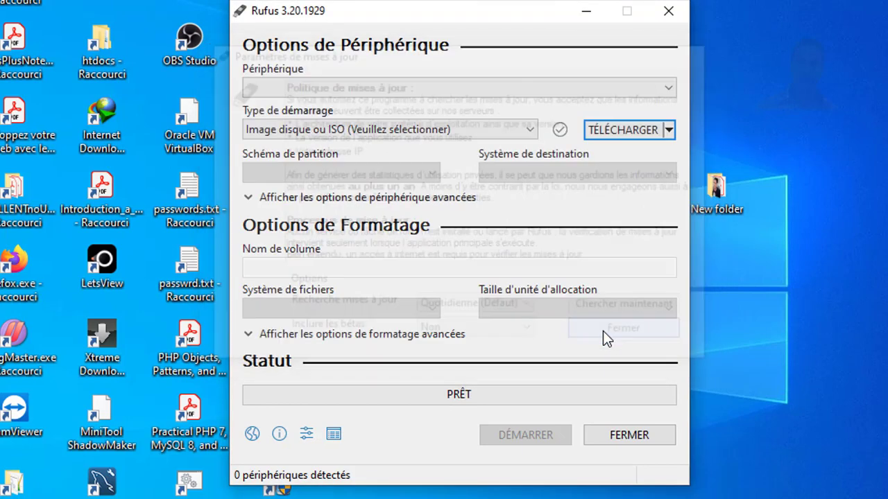
View the log and switch the interface language to English.
{"action": "left_click", "coordinate": [334, 434]}
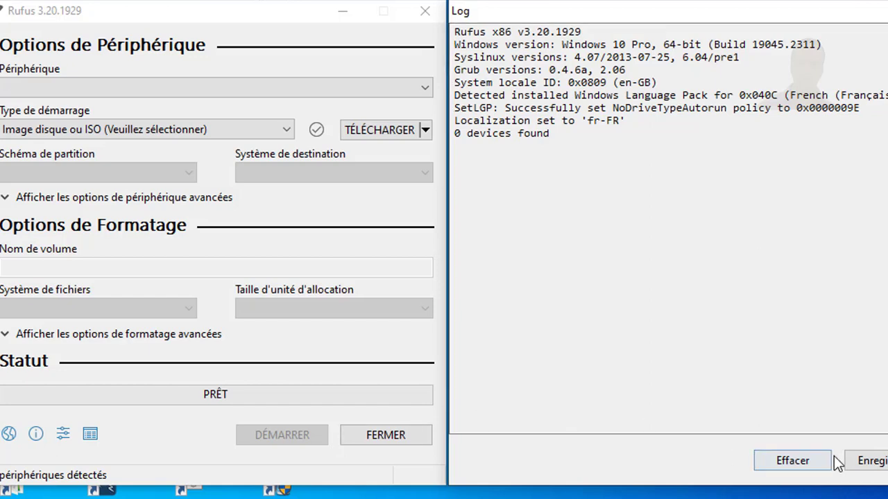
{"action": "key", "text": "Escape"}
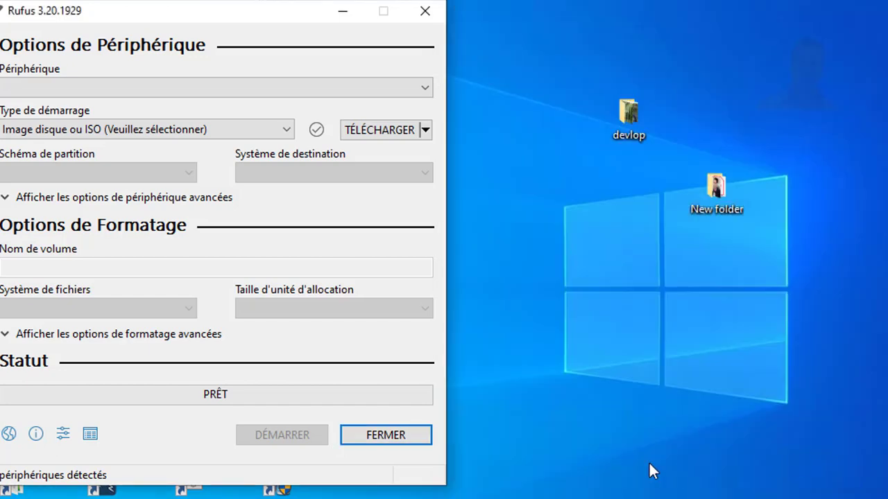
{"action": "left_click", "coordinate": [10, 437]}
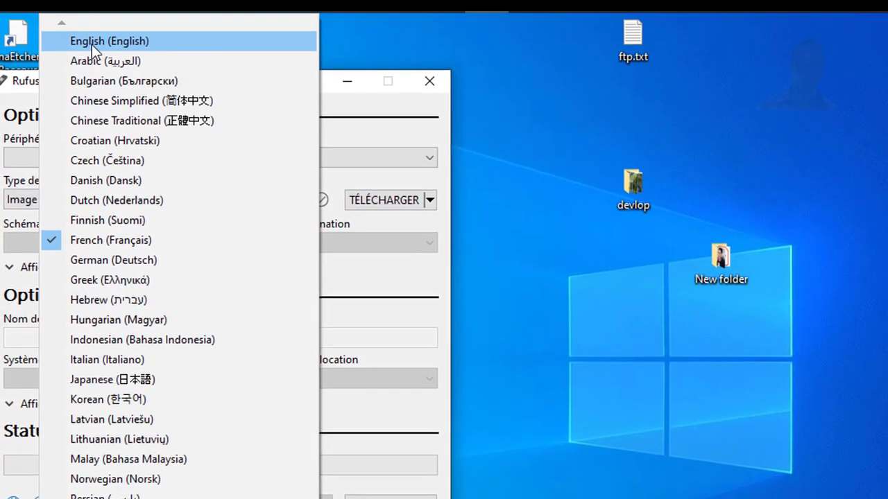
{"action": "left_click", "coordinate": [91, 49]}
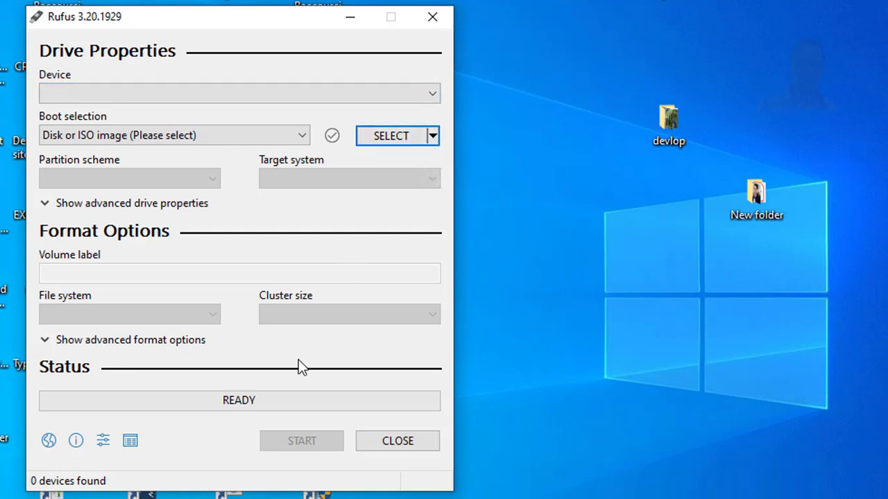
View the log, then check for application updates and read the release notes without downloading the new version.
{"action": "left_click", "coordinate": [130, 443]}
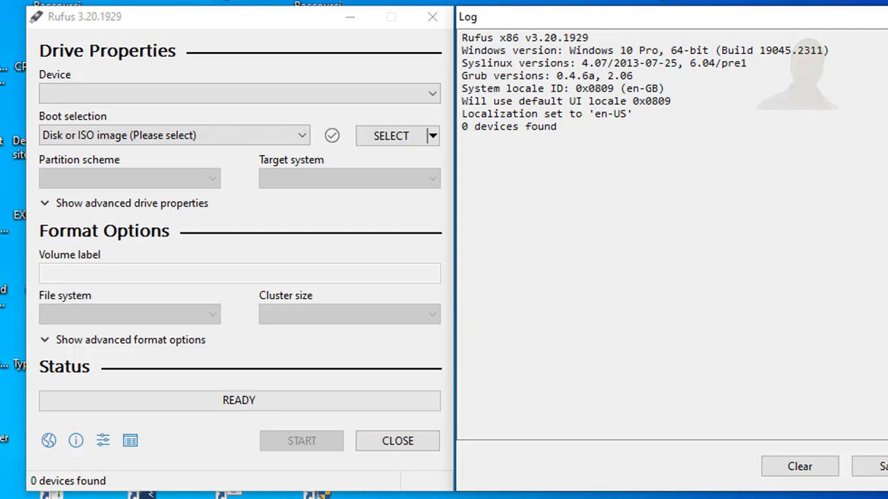
{"action": "key", "text": "Escape"}
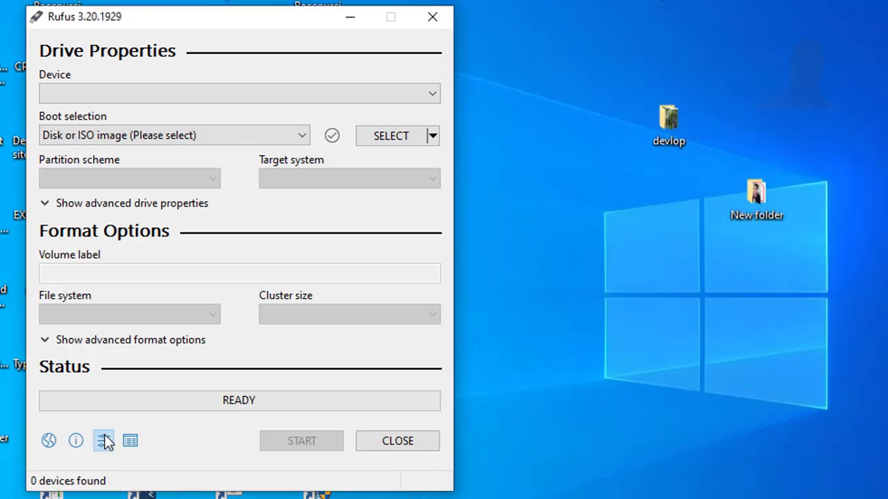
{"action": "left_click", "coordinate": [104, 441]}
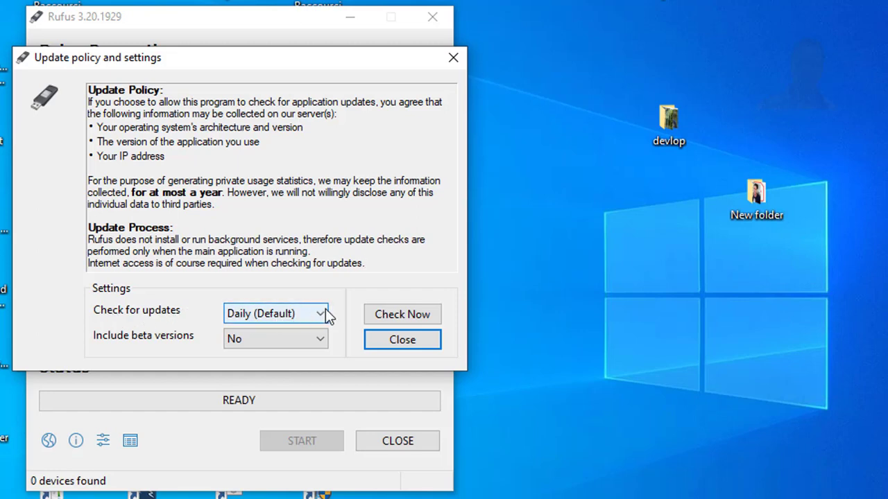
{"action": "left_click", "coordinate": [384, 323]}
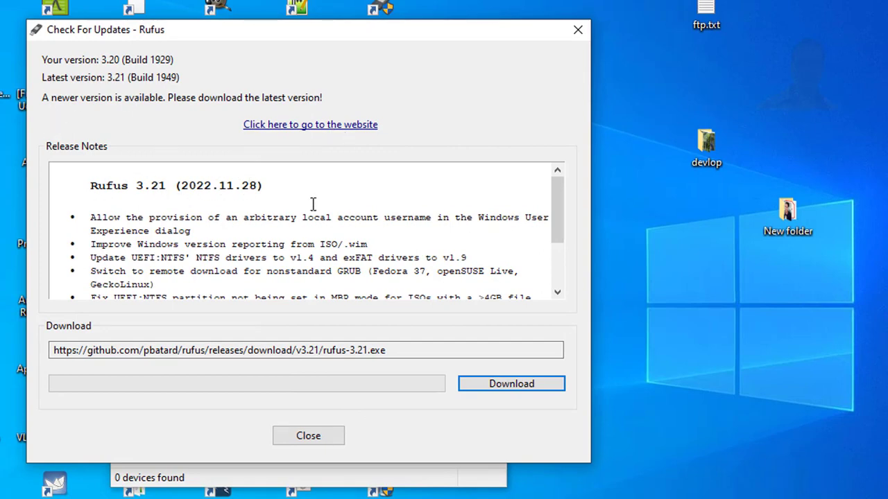
{"action": "left_click", "coordinate": [324, 439]}
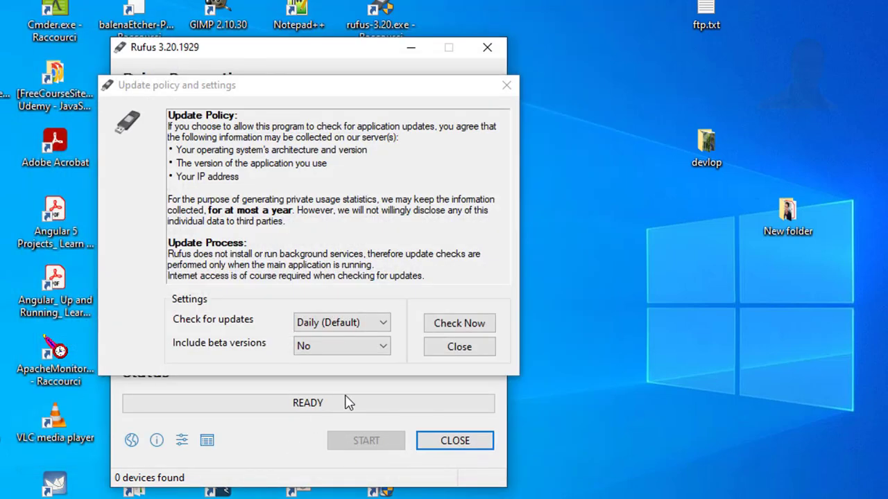
{"action": "left_click", "coordinate": [462, 354]}
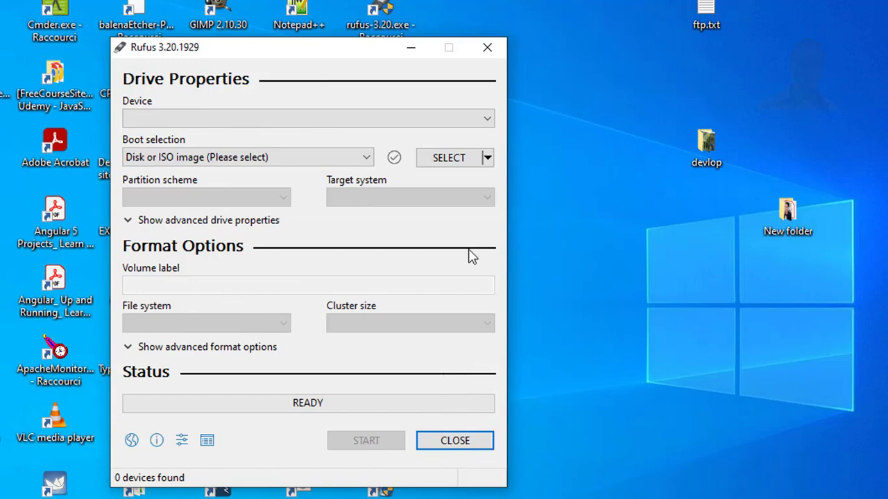
Switch the boot image option to DOWNLOAD and start the ISO image download dialog.
{"action": "left_click", "coordinate": [487, 158]}
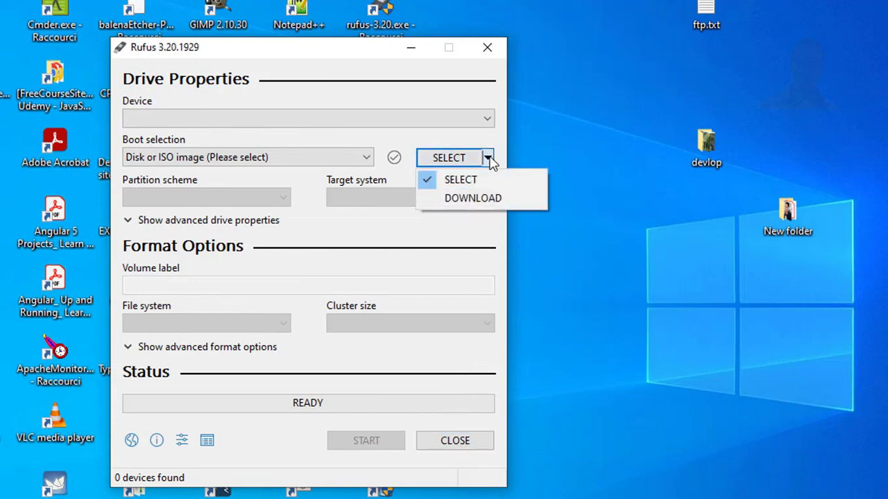
{"action": "left_click", "coordinate": [466, 199]}
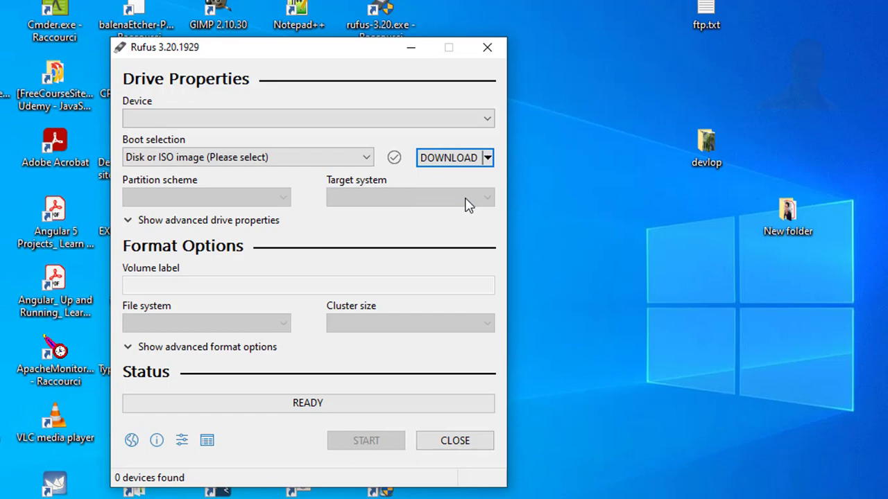
{"action": "left_click", "coordinate": [445, 164]}
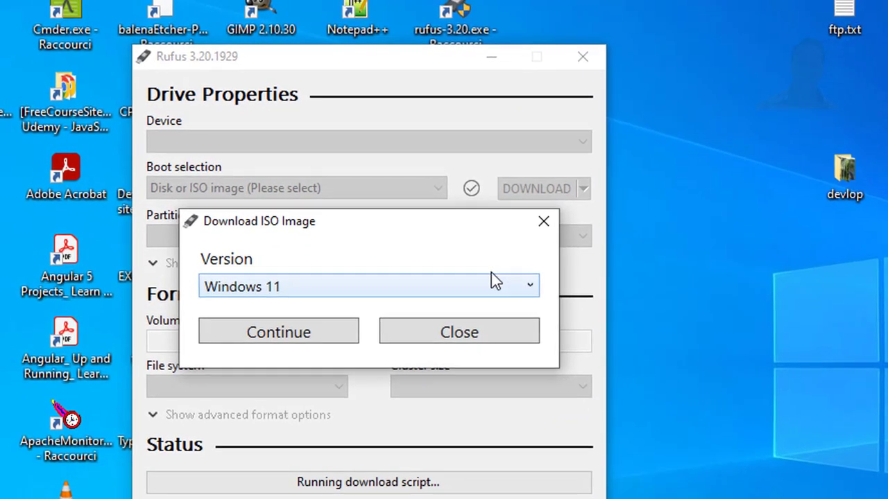
Choose Windows 7 as the ISO version and accept the release with SP1 (build 7601).
{"action": "left_click", "coordinate": [356, 288]}
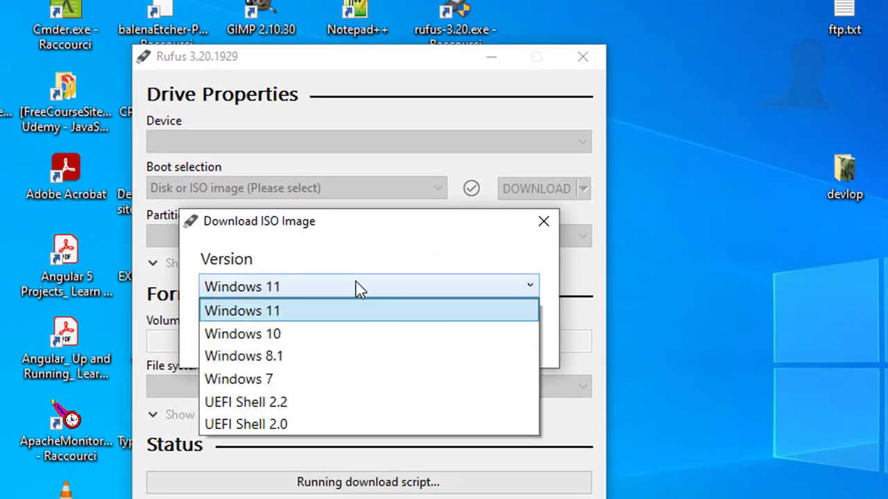
{"action": "left_click", "coordinate": [286, 379]}
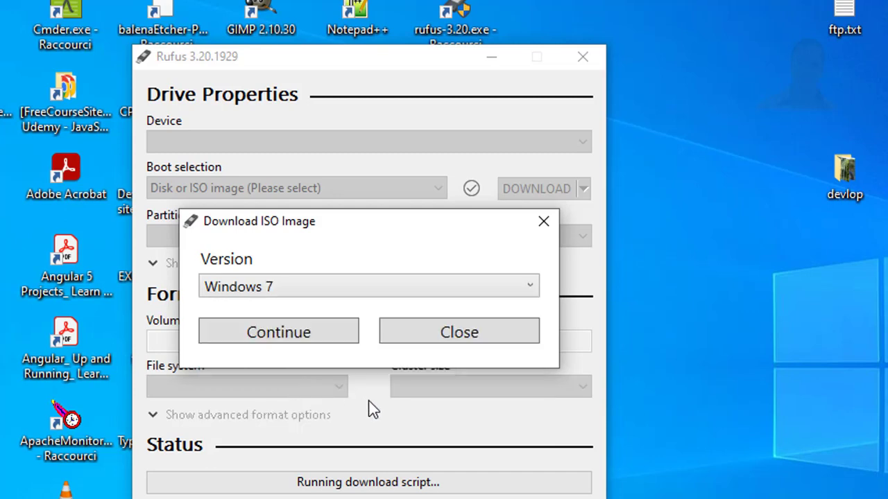
{"action": "left_click", "coordinate": [328, 346]}
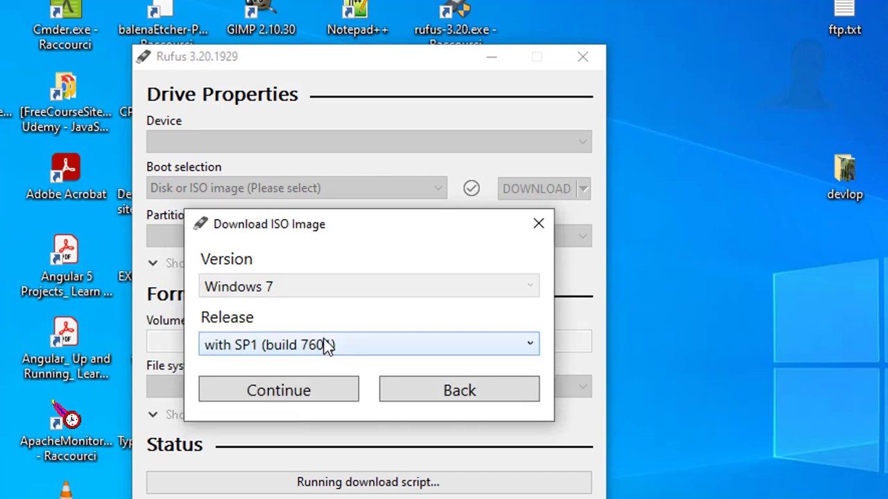
{"action": "left_click", "coordinate": [336, 345]}
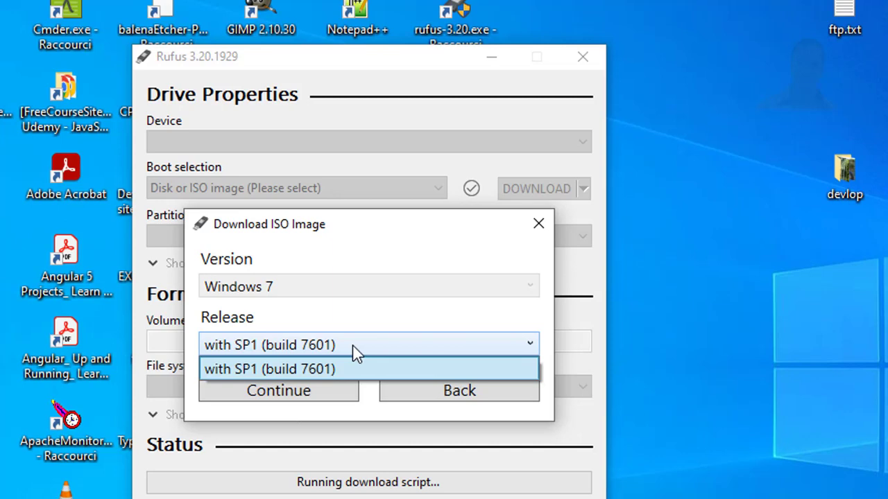
{"action": "left_click", "coordinate": [333, 348]}
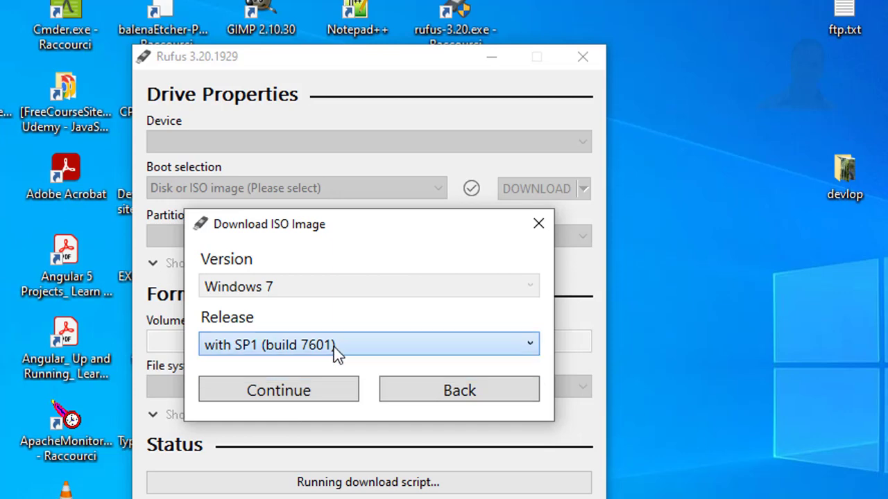
{"action": "left_click", "coordinate": [308, 399]}
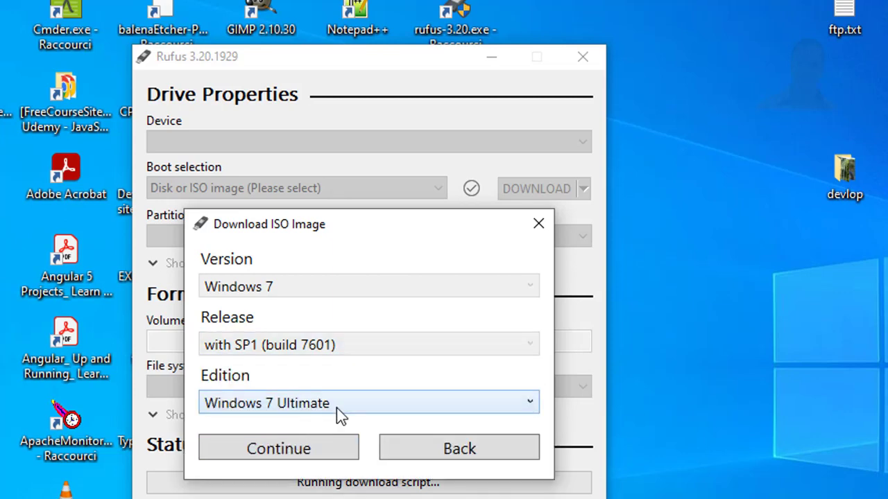
Choose the Windows 7 Ultimate edition and accept English (US) as the ISO language.
{"action": "left_click", "coordinate": [337, 408]}
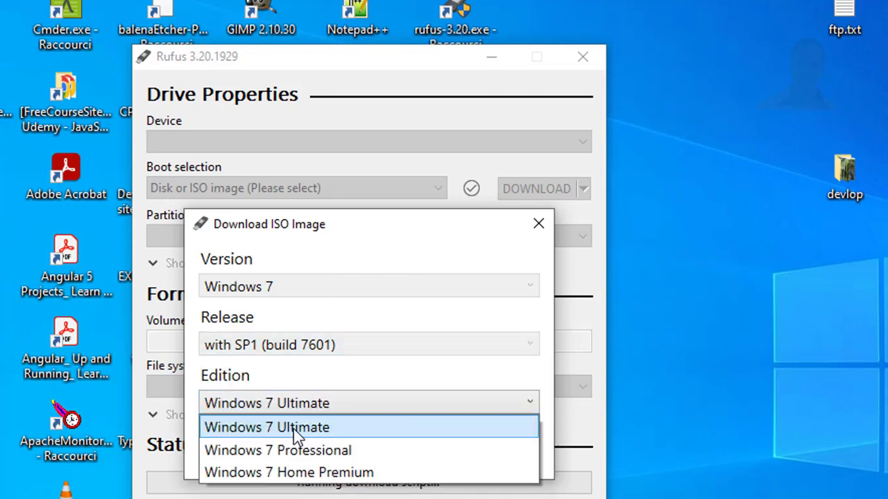
{"action": "left_click", "coordinate": [237, 430]}
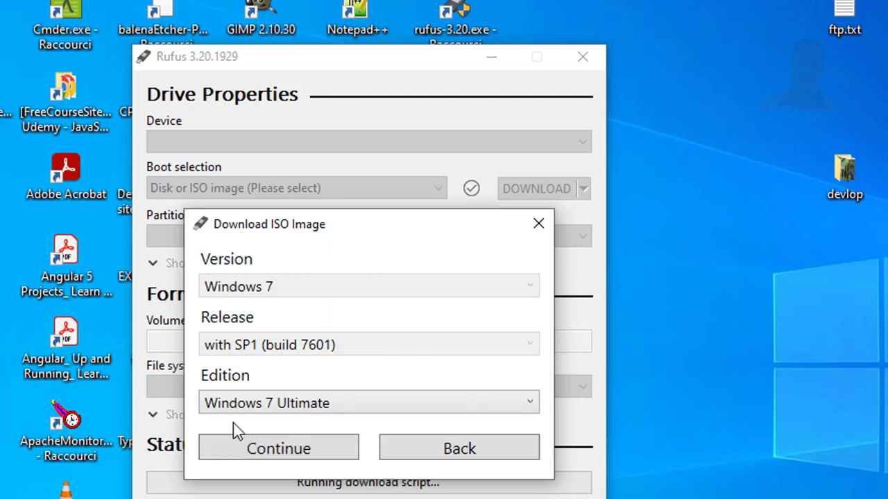
{"action": "left_click", "coordinate": [325, 446]}
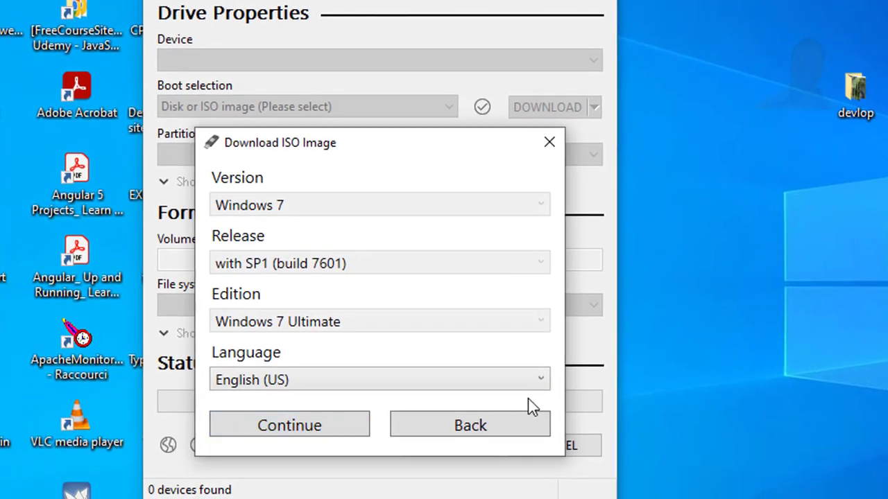
{"action": "left_click", "coordinate": [541, 386]}
{"action": "left_click", "coordinate": [541, 386]}
{"action": "left_click", "coordinate": [310, 429]}
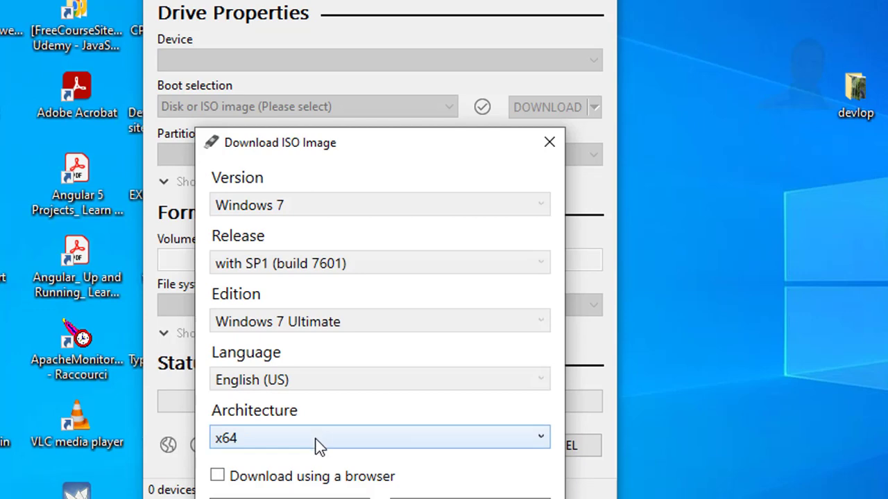
Download the ISO for the x86 architecture using a browser and save it to the Desktop under the suggested file name.
{"action": "left_click", "coordinate": [316, 444]}
{"action": "left_click", "coordinate": [307, 485]}
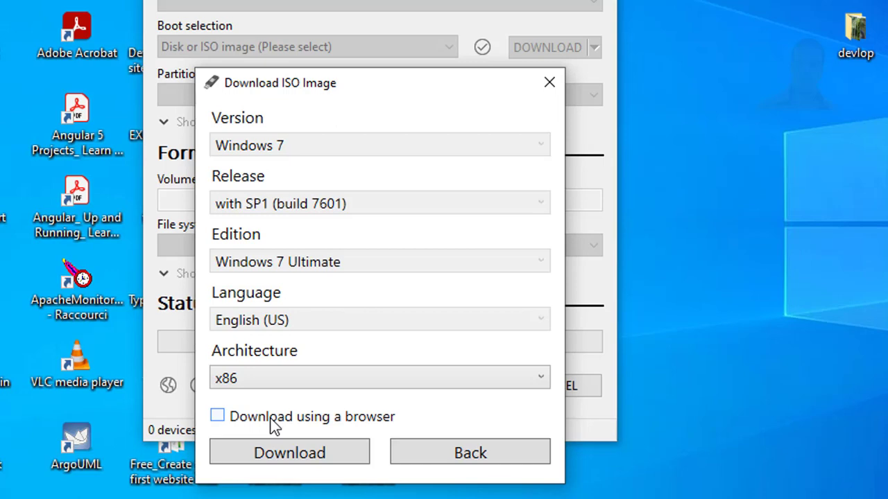
{"action": "left_click", "coordinate": [274, 425]}
{"action": "left_click", "coordinate": [281, 455]}
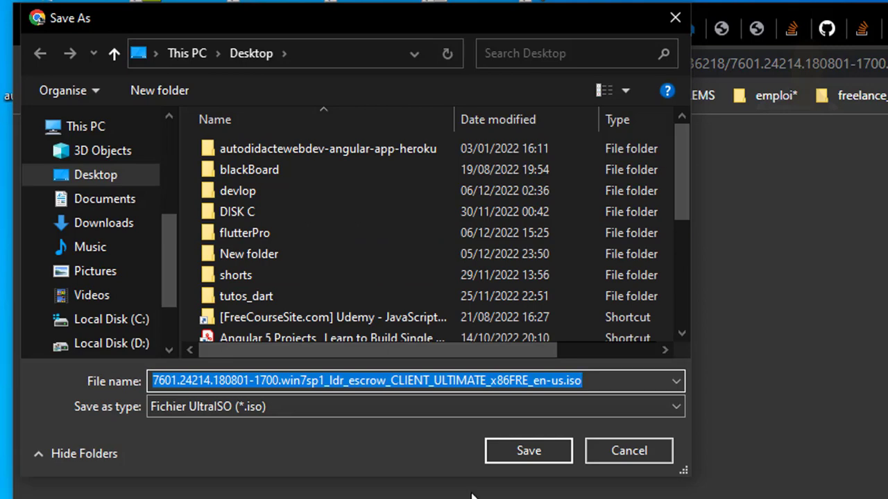
{"action": "left_click", "coordinate": [523, 452]}
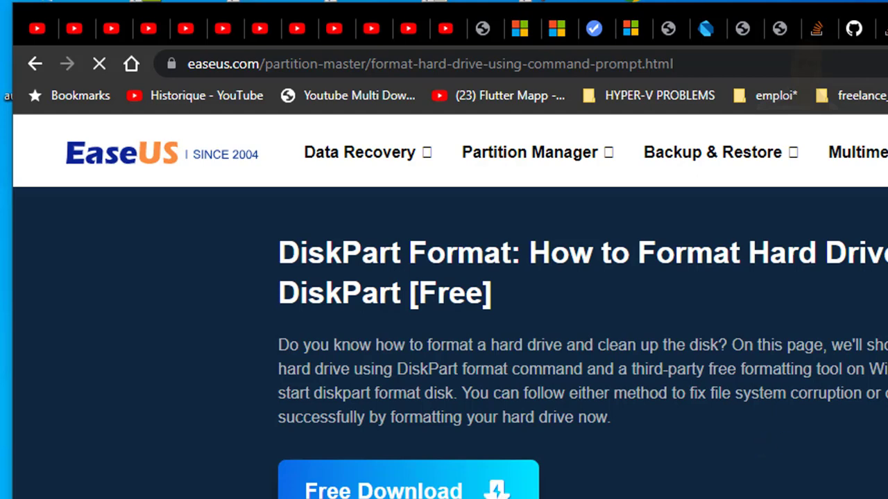
Read through the EaseUS DiskPart article down to the commands for formatting a partition with the NTFS file system.
{"action": "scroll", "coordinate": [444, 305], "scroll_direction": "down", "scroll_amount": 4}
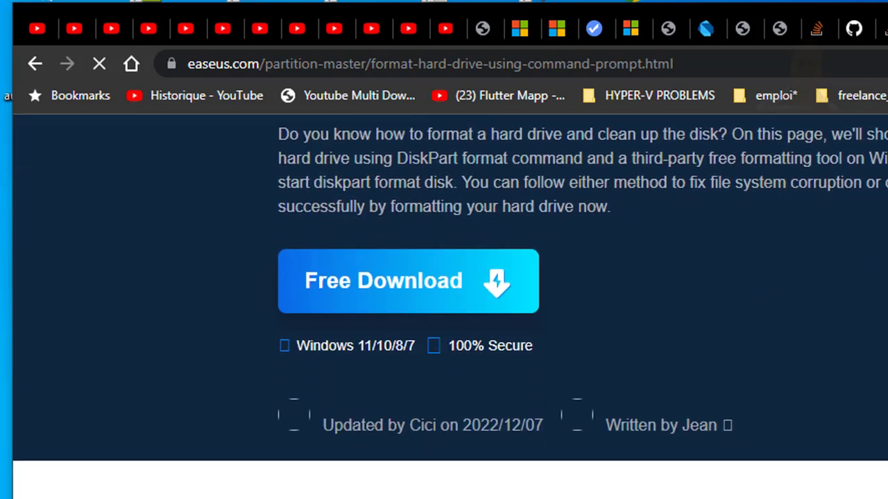
{"action": "scroll", "coordinate": [444, 305], "scroll_direction": "down", "scroll_amount": 2}
{"action": "scroll", "coordinate": [443, 305], "scroll_direction": "down", "scroll_amount": 3}
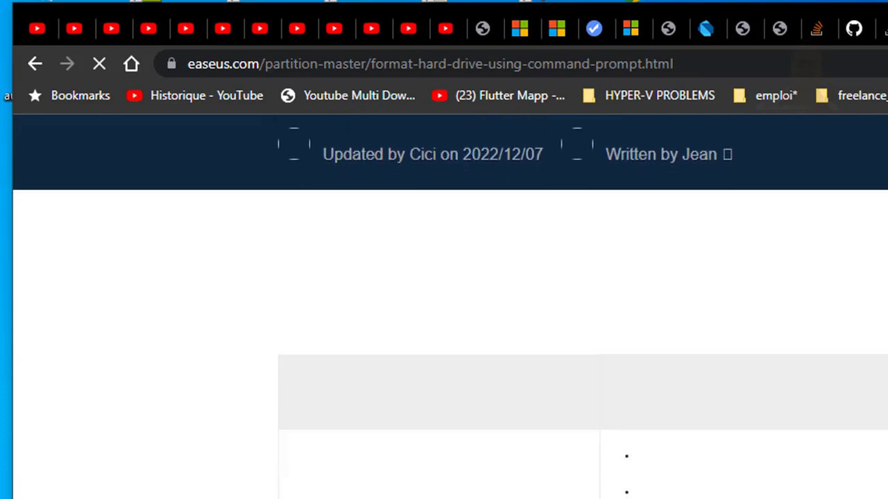
{"action": "scroll", "coordinate": [444, 306], "scroll_direction": "down", "scroll_amount": 3}
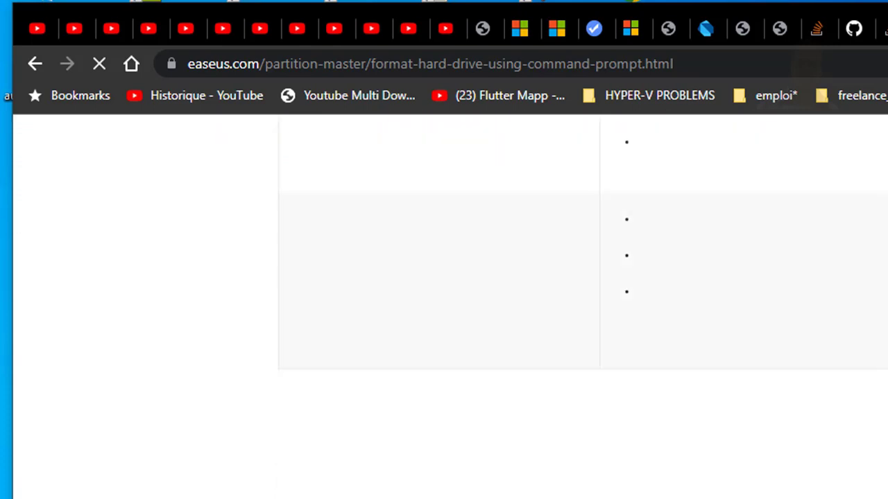
{"action": "scroll", "coordinate": [444, 305], "scroll_direction": "down", "scroll_amount": 5}
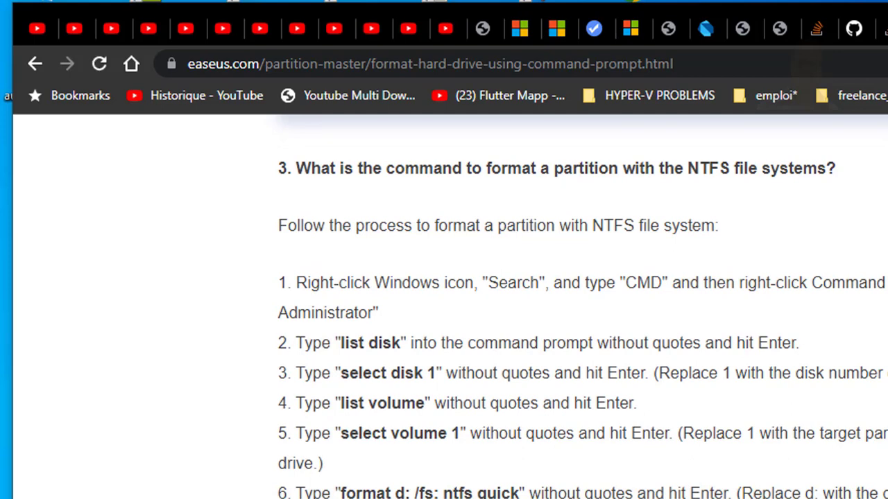
Reread the article's answers on NTFS formatting, how long DiskPart takes to format, and the commands for creating a partition.
{"action": "scroll", "coordinate": [582, 307], "scroll_direction": "down", "scroll_amount": 1}
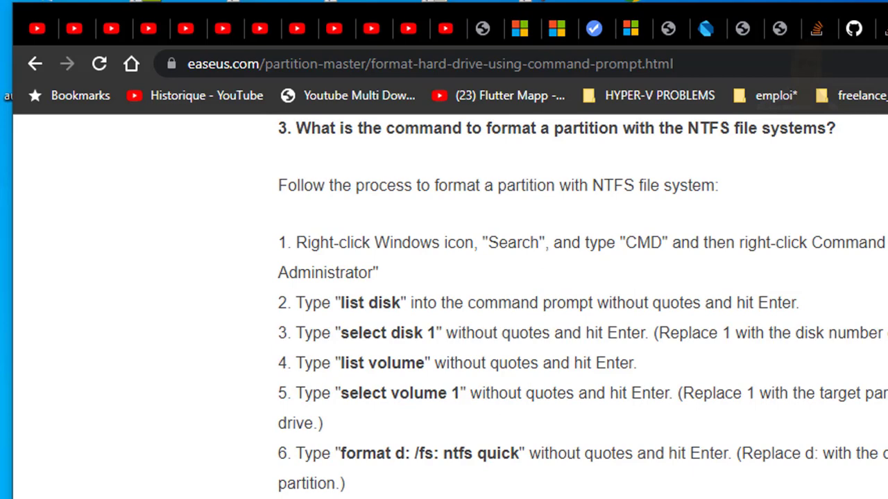
{"action": "scroll", "coordinate": [582, 306], "scroll_direction": "up", "scroll_amount": 3}
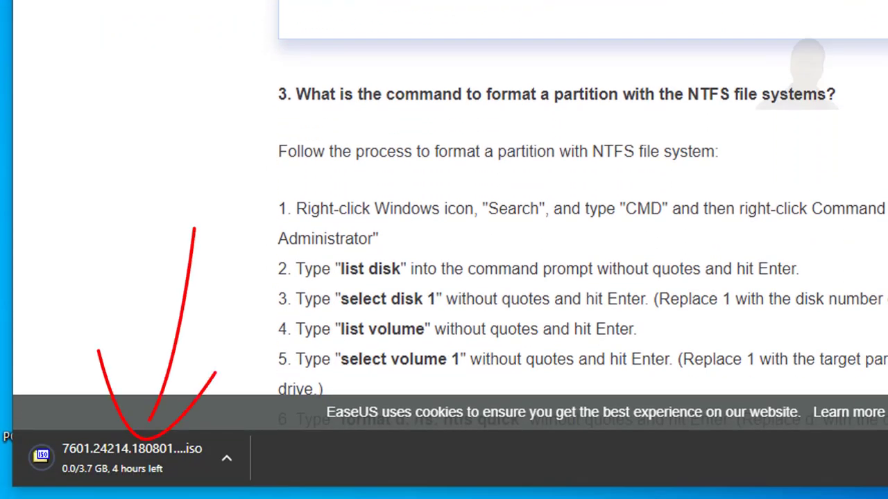
{"action": "scroll", "coordinate": [582, 233], "scroll_direction": "up", "scroll_amount": 3}
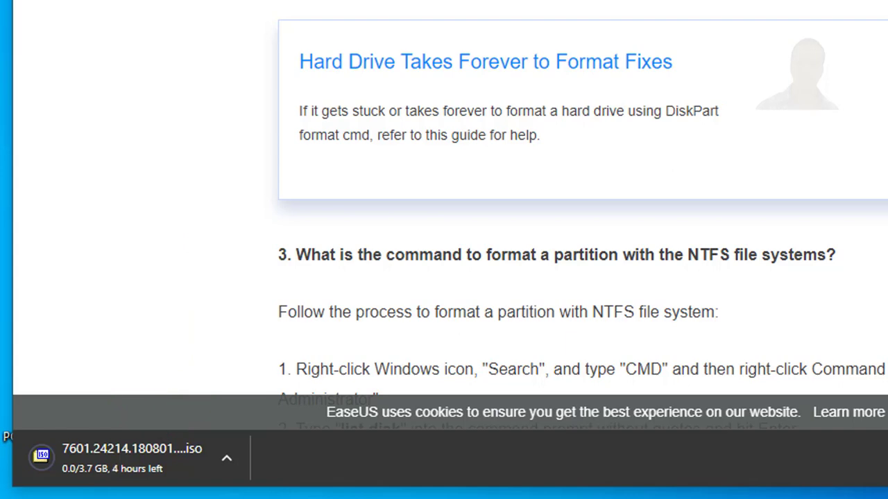
{"action": "scroll", "coordinate": [580, 214], "scroll_direction": "up", "scroll_amount": 3}
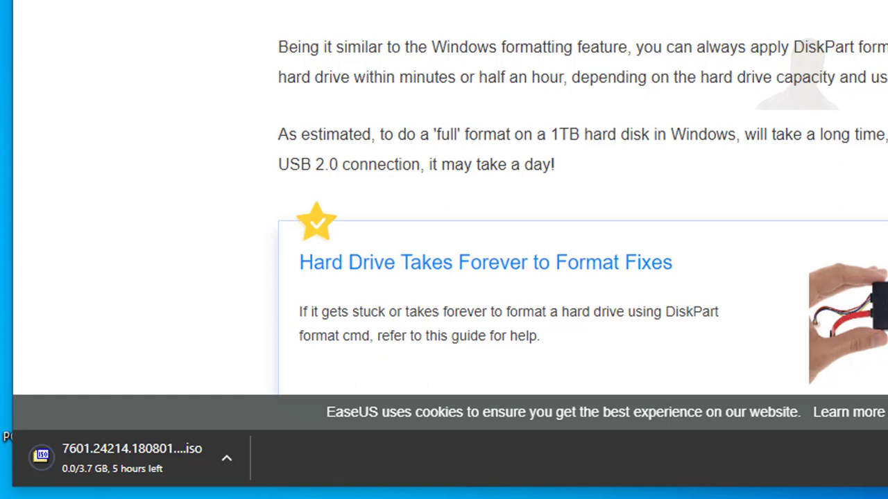
{"action": "scroll", "coordinate": [580, 208], "scroll_direction": "up", "scroll_amount": 3}
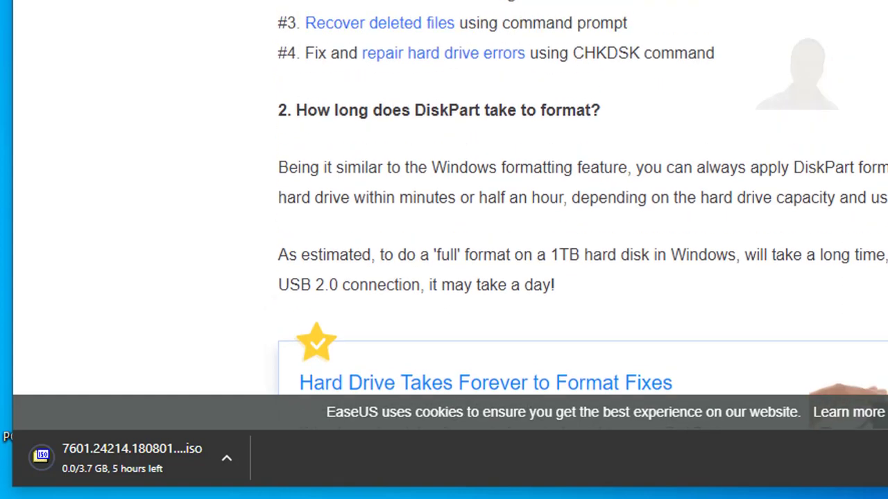
{"action": "scroll", "coordinate": [580, 208], "scroll_direction": "up", "scroll_amount": 4}
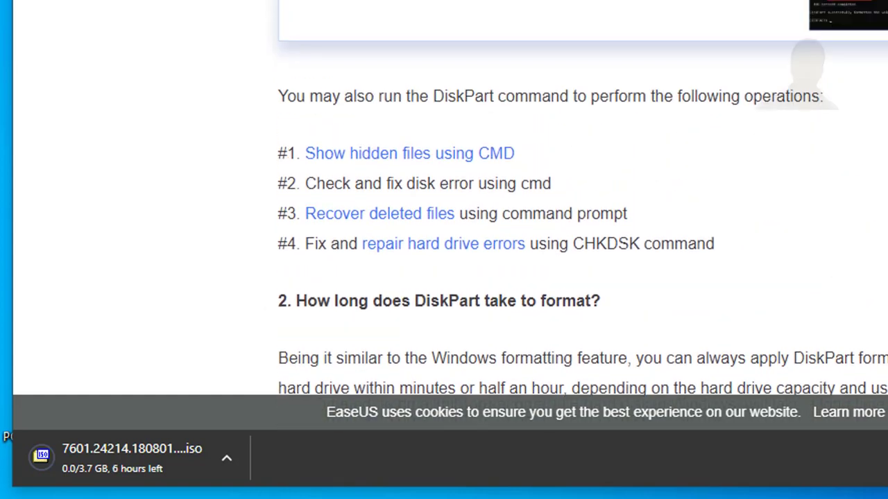
{"action": "scroll", "coordinate": [580, 208], "scroll_direction": "up", "scroll_amount": 2}
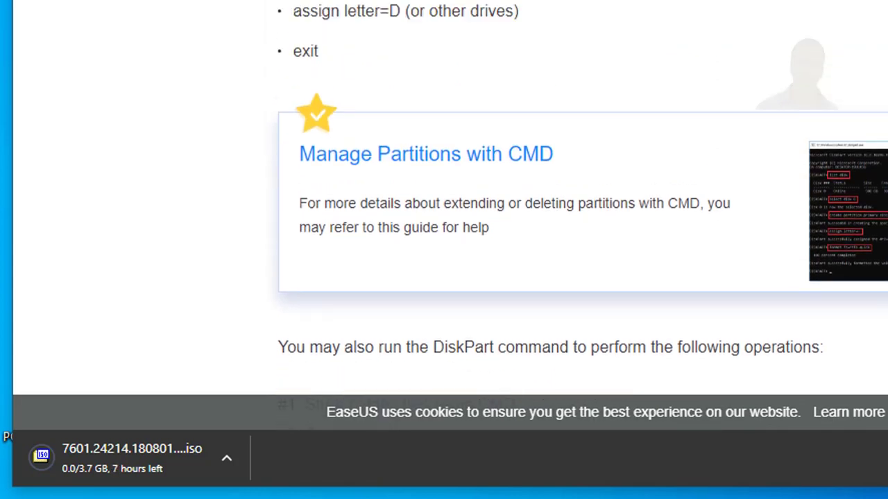
{"action": "scroll", "coordinate": [581, 208], "scroll_direction": "up", "scroll_amount": 1}
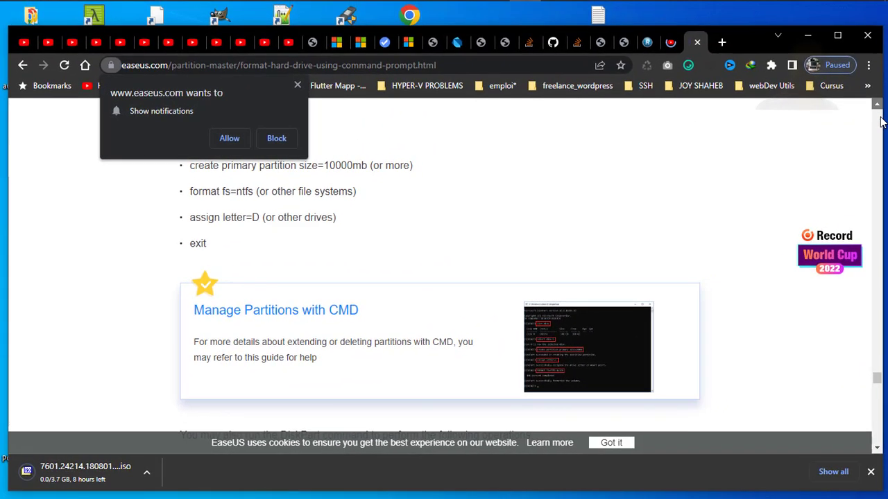
{"action": "scroll", "coordinate": [880, 122], "scroll_direction": "up", "scroll_amount": 5}
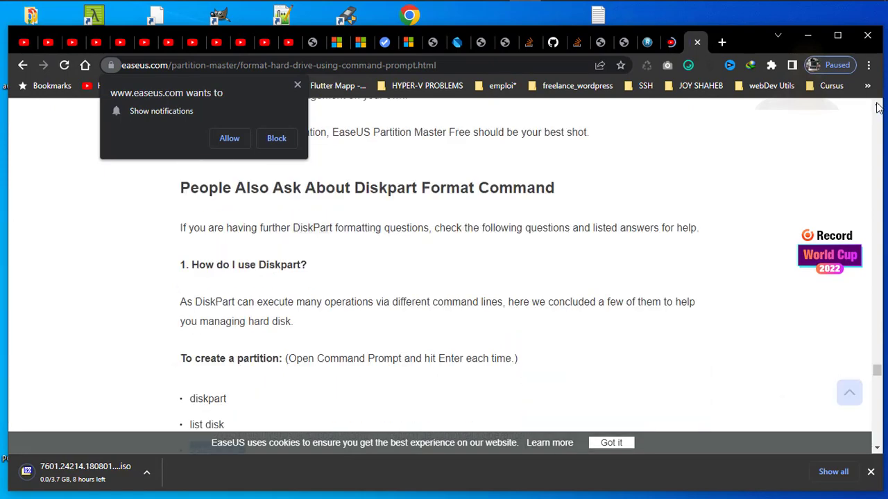
Look back through the article's disk wiping steps and formatting fixes up to the introduction and the workable solutions table.
{"action": "left_click", "coordinate": [877, 106]}
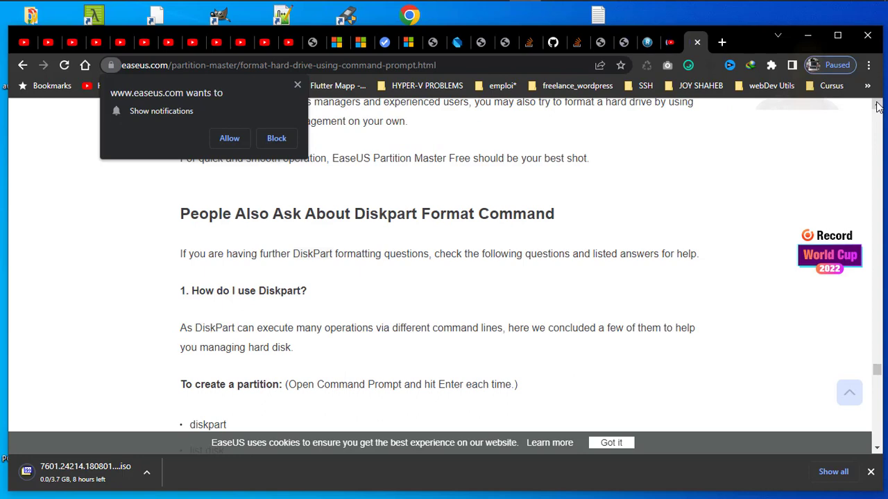
{"action": "left_click", "coordinate": [876, 105]}
{"action": "left_click", "coordinate": [876, 105]}
{"action": "left_click", "coordinate": [877, 106]}
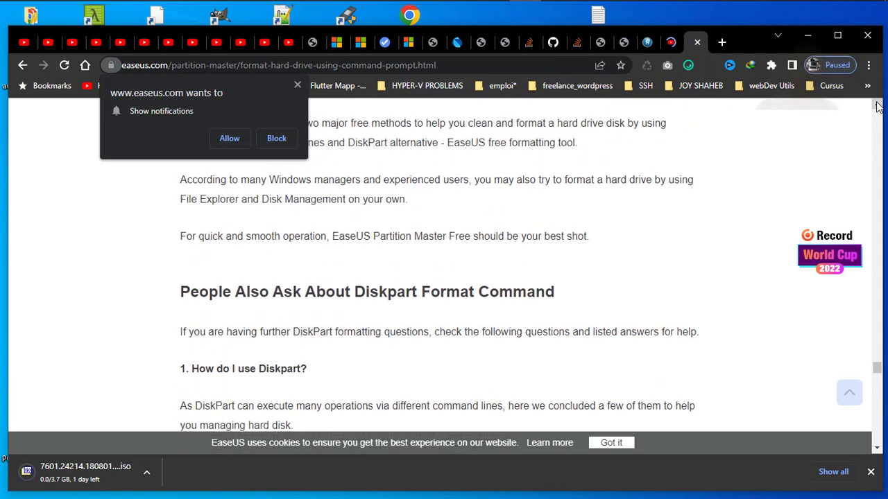
{"action": "left_click", "coordinate": [877, 105]}
{"action": "left_click", "coordinate": [877, 106]}
{"action": "left_click", "coordinate": [876, 105]}
{"action": "left_click", "coordinate": [876, 106]}
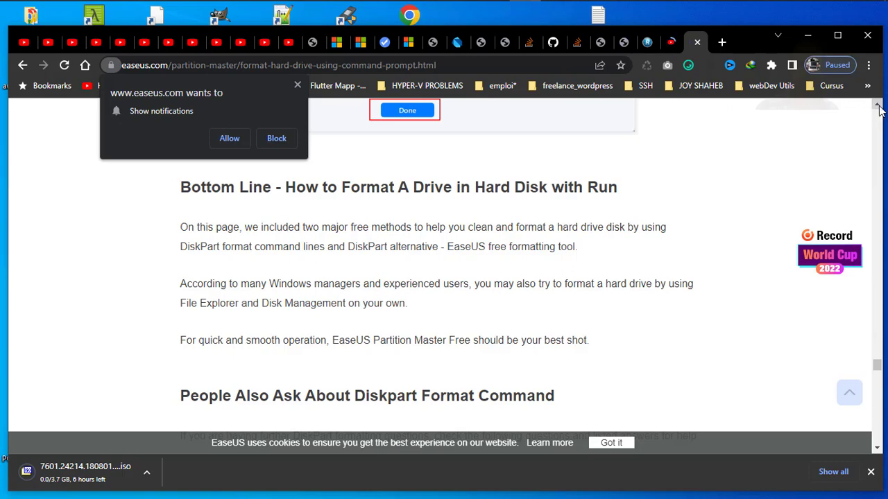
{"action": "left_click", "coordinate": [877, 106]}
{"action": "left_click", "coordinate": [878, 105]}
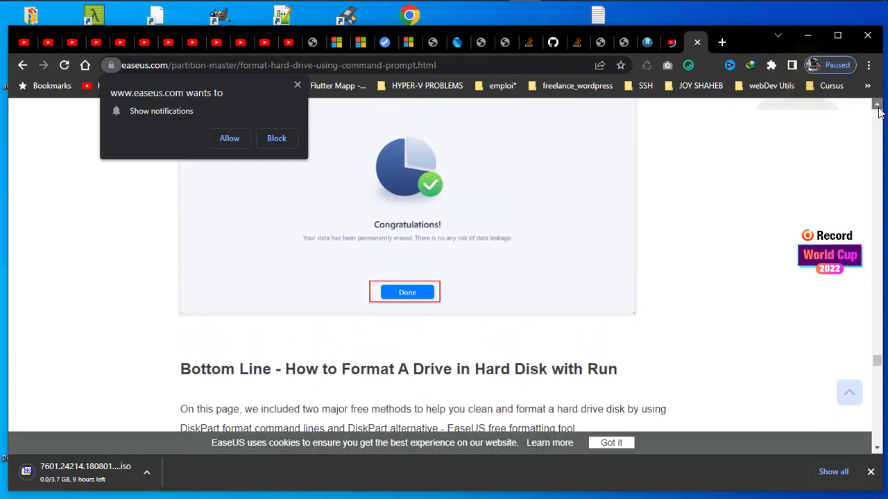
{"action": "left_click", "coordinate": [877, 106]}
{"action": "left_click", "coordinate": [877, 105]}
{"action": "left_click", "coordinate": [877, 105]}
{"action": "left_click", "coordinate": [877, 110]}
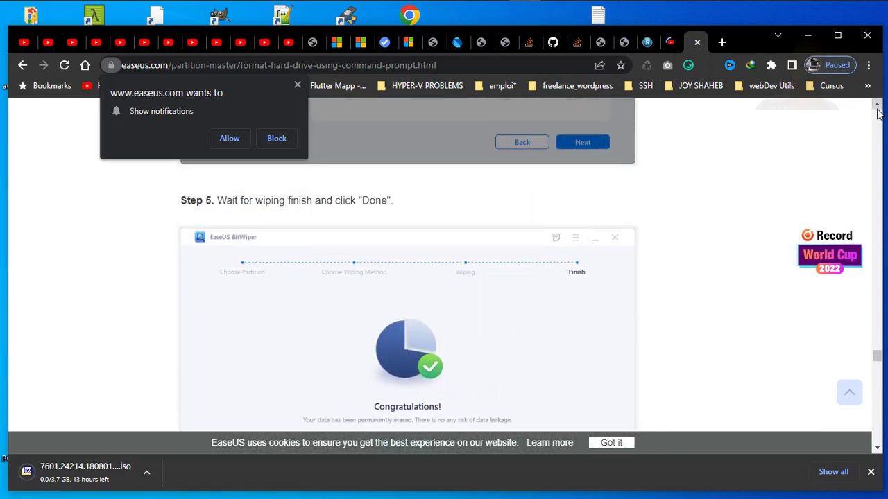
{"action": "left_click", "coordinate": [877, 109]}
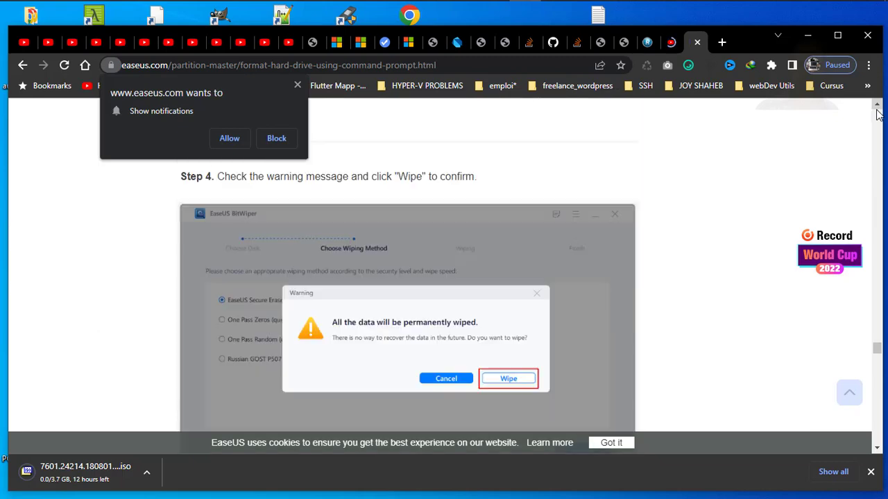
{"action": "left_click", "coordinate": [877, 109]}
{"action": "left_click", "coordinate": [878, 114]}
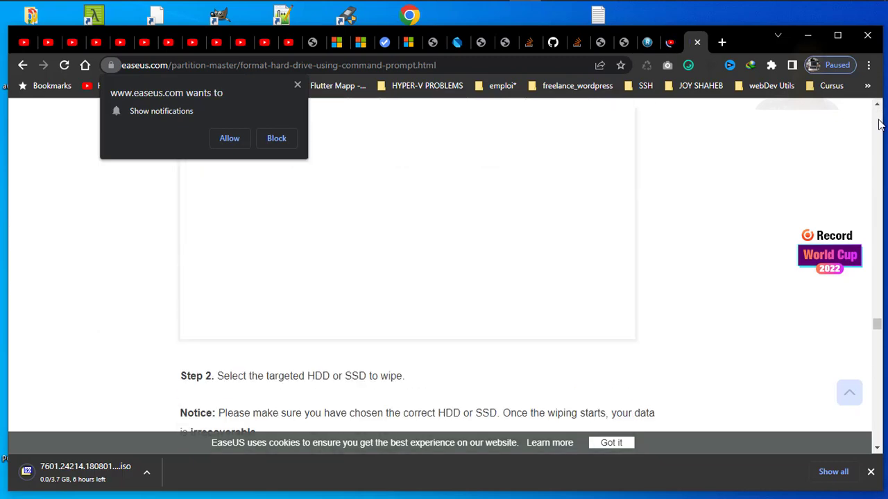
{"action": "left_click", "coordinate": [879, 123]}
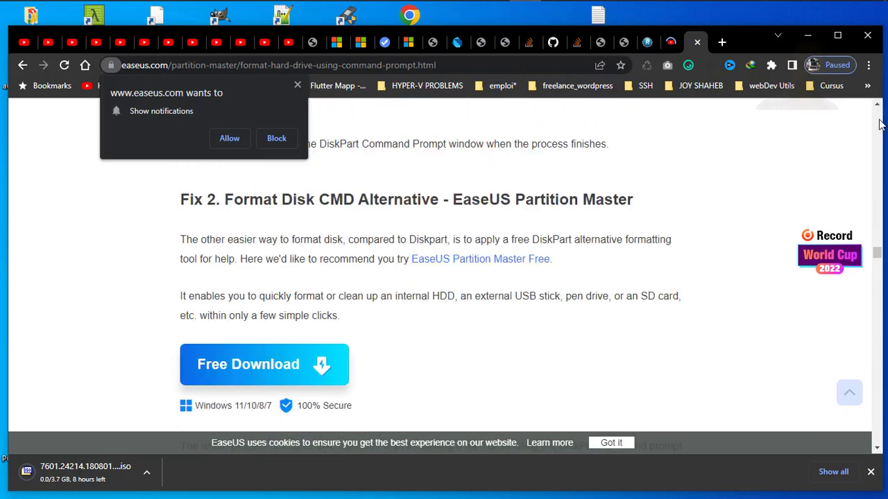
{"action": "left_click", "coordinate": [878, 123]}
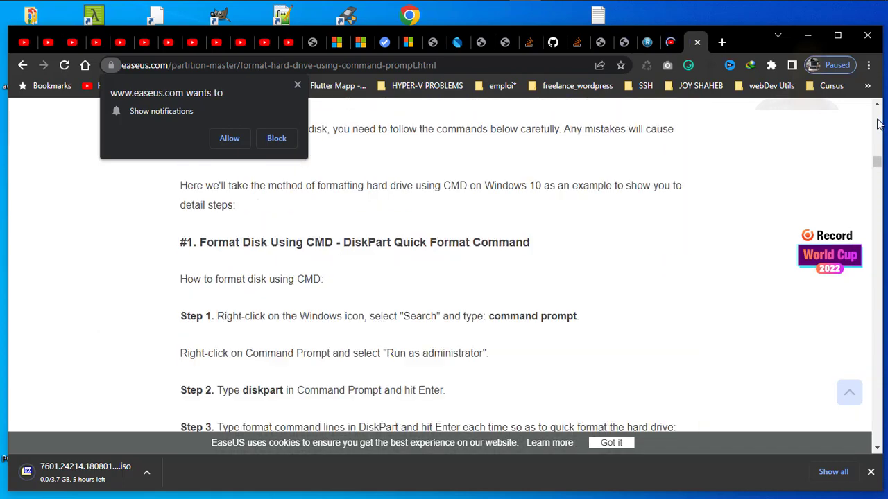
{"action": "left_click", "coordinate": [877, 123]}
{"action": "left_click", "coordinate": [878, 122]}
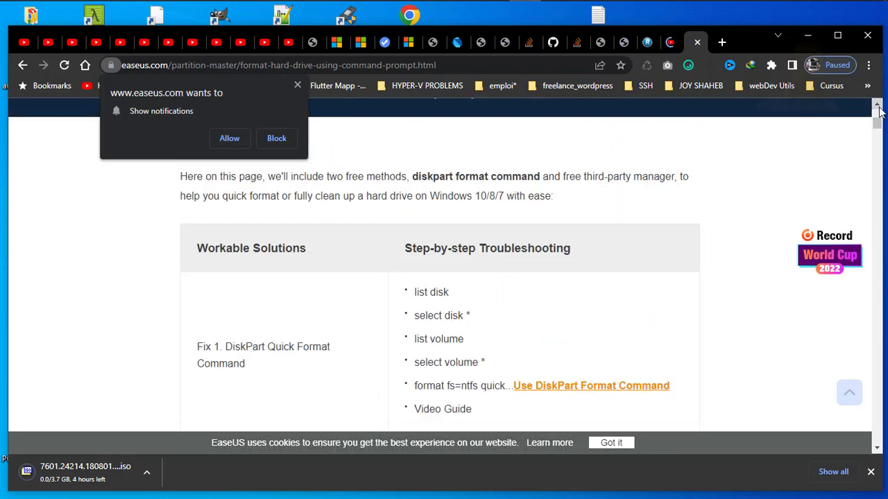
{"action": "left_click", "coordinate": [878, 111]}
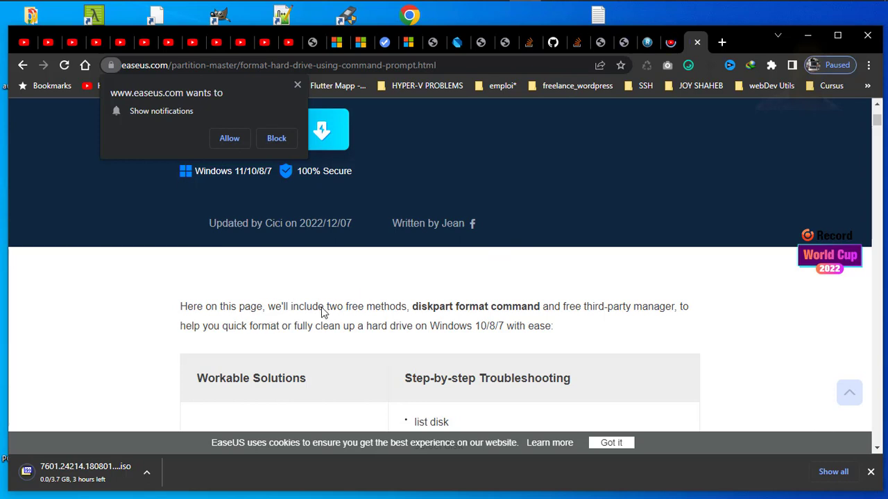
Minimize the browser and Rufus windows, and check the ISO's progress on Chrome's downloads page.
{"action": "left_click", "coordinate": [808, 36]}
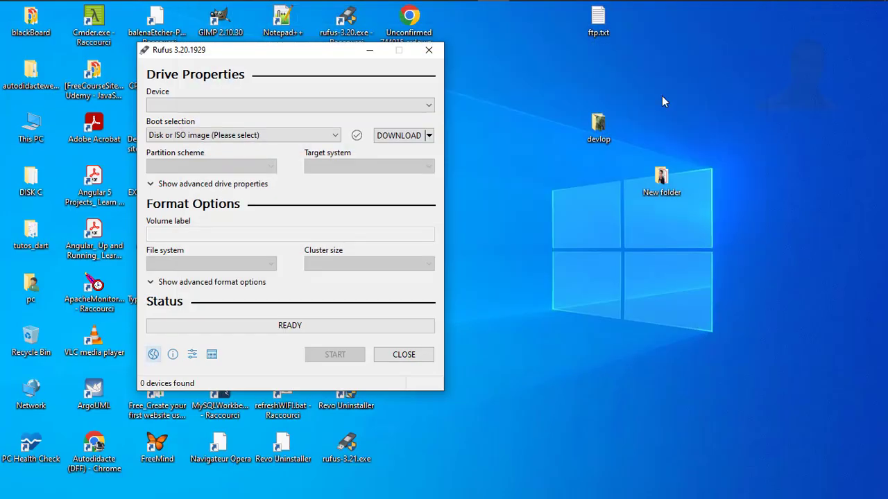
{"action": "left_click", "coordinate": [369, 52]}
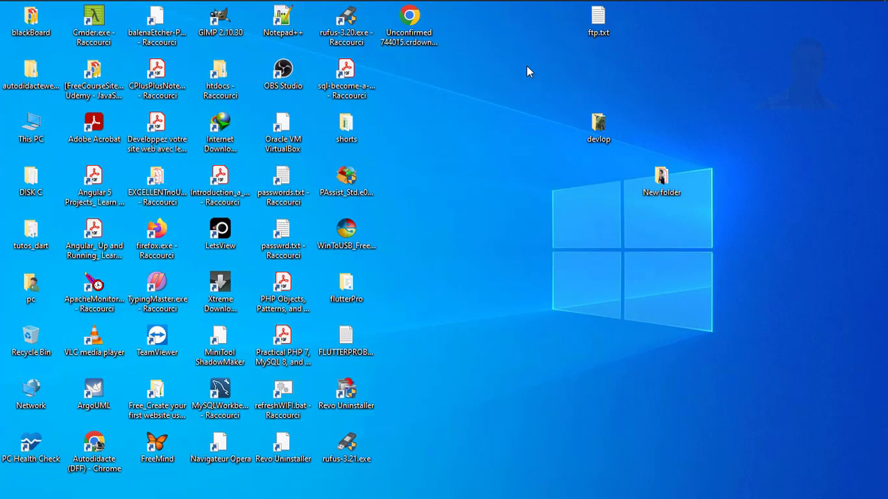
{"action": "mouse_move", "coordinate": [312, 2]}
{"action": "key", "text": "alt+Tab"}
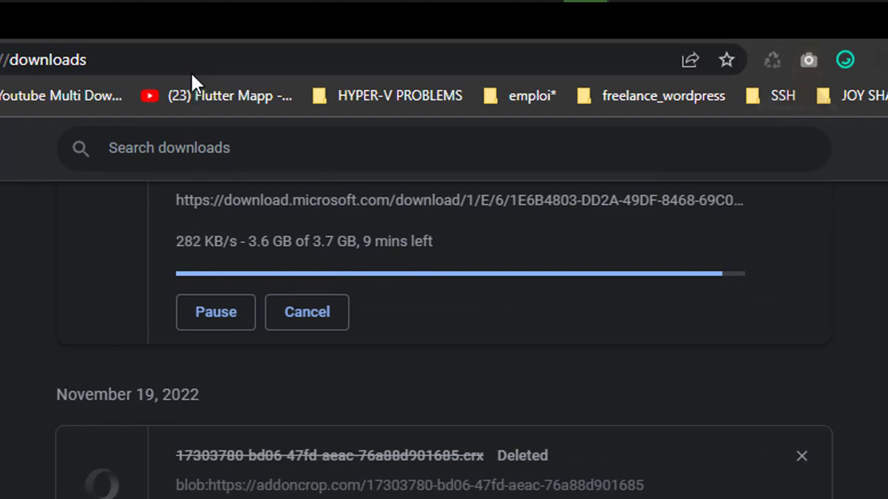
{"action": "mouse_move", "coordinate": [95, 10]}
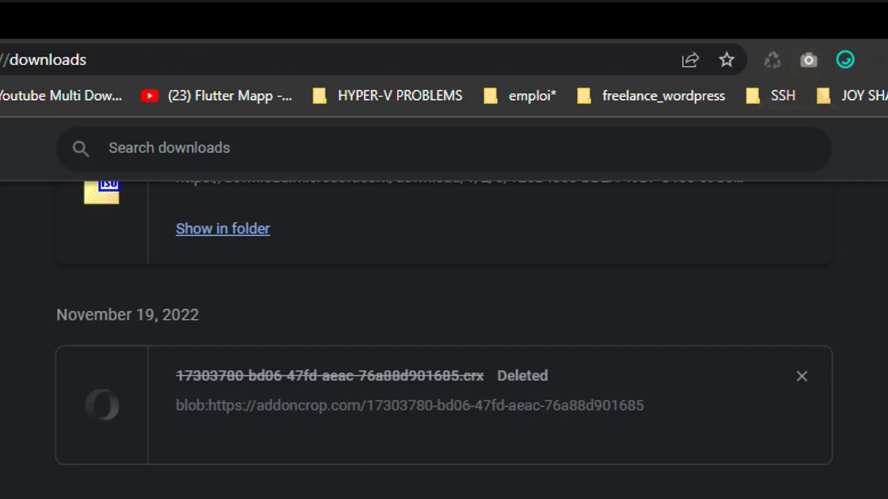
{"action": "scroll", "coordinate": [743, 361], "scroll_direction": "up", "scroll_amount": 1}
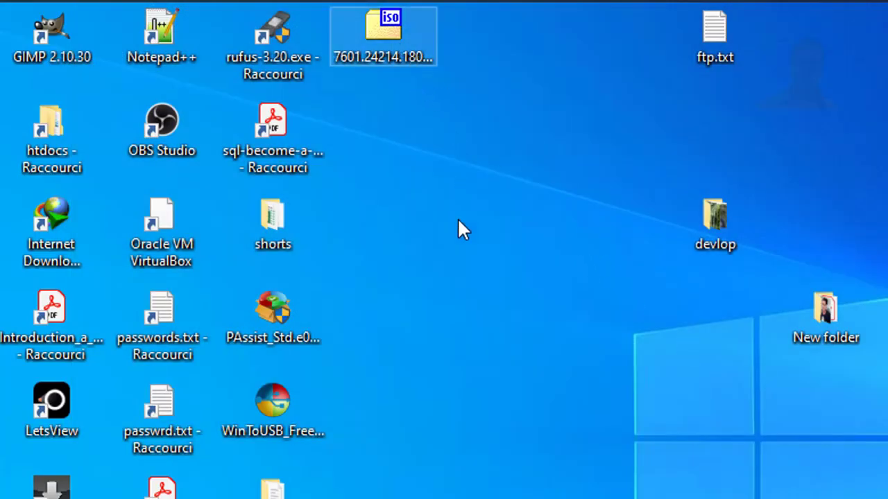
Look up the downloaded Windows 7 ISO in the Desktop folder, and move its icon to an empty area of the desktop.
{"action": "key", "text": "super+e"}
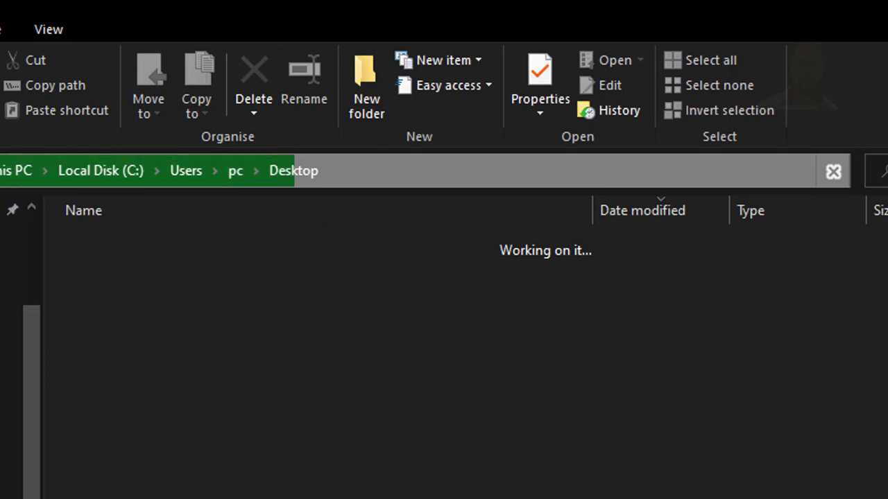
{"action": "mouse_move", "coordinate": [646, 1]}
{"action": "mouse_move", "coordinate": [693, 1]}
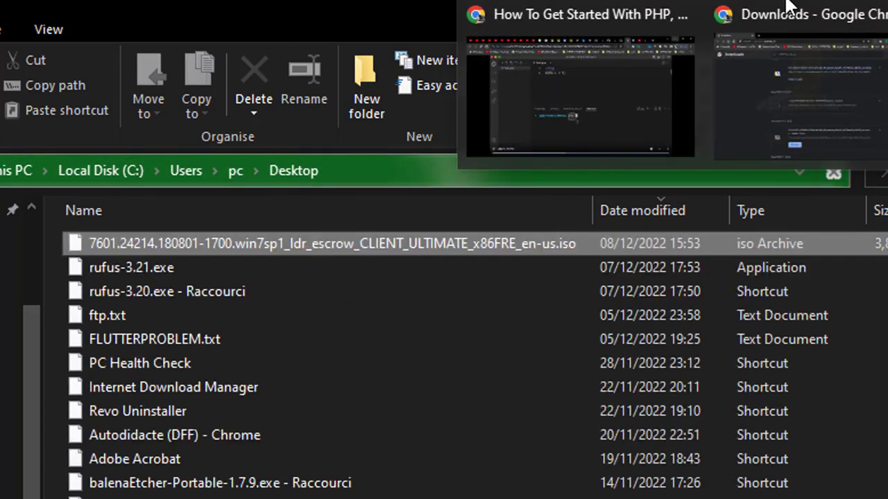
{"action": "mouse_move", "coordinate": [820, 40]}
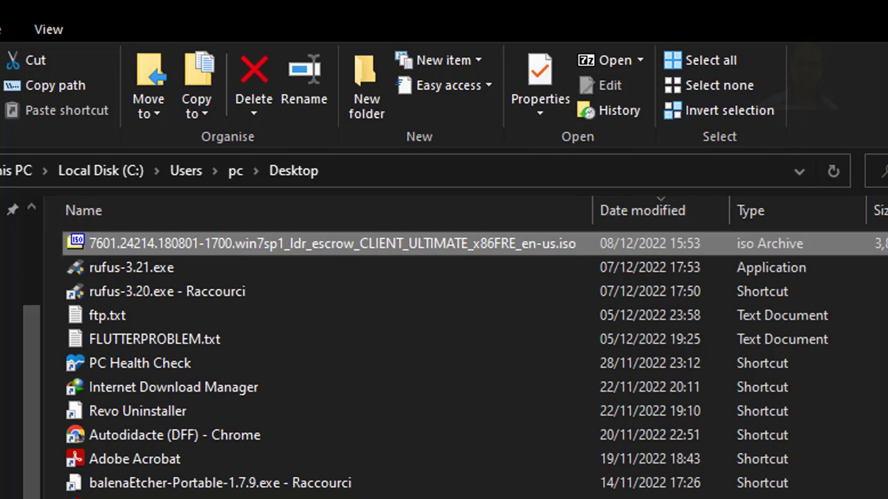
{"action": "key", "text": "super+d"}
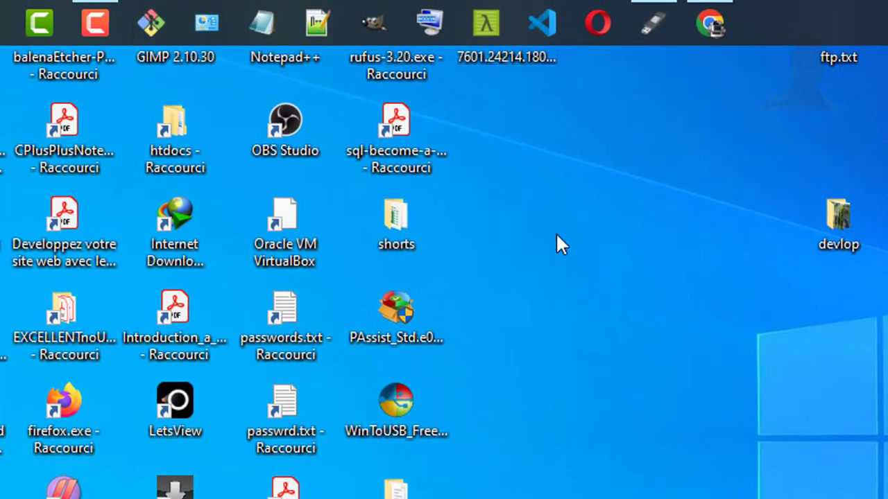
{"action": "left_click_drag", "start_coordinate": [509, 43], "coordinate": [732, 359]}
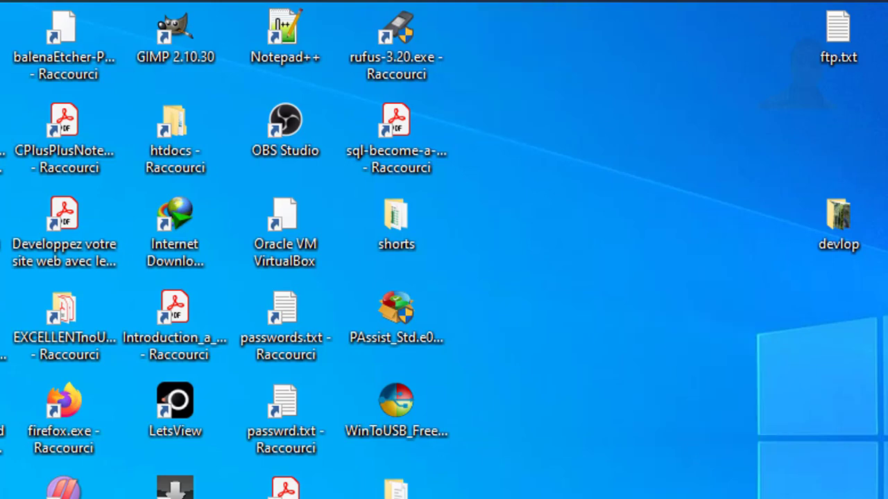
Switch to Rufus, set the image source option to SELECT, and choose ESD-ISO (G:) [8 GB] as the target device.
{"action": "mouse_move", "coordinate": [654, 7]}
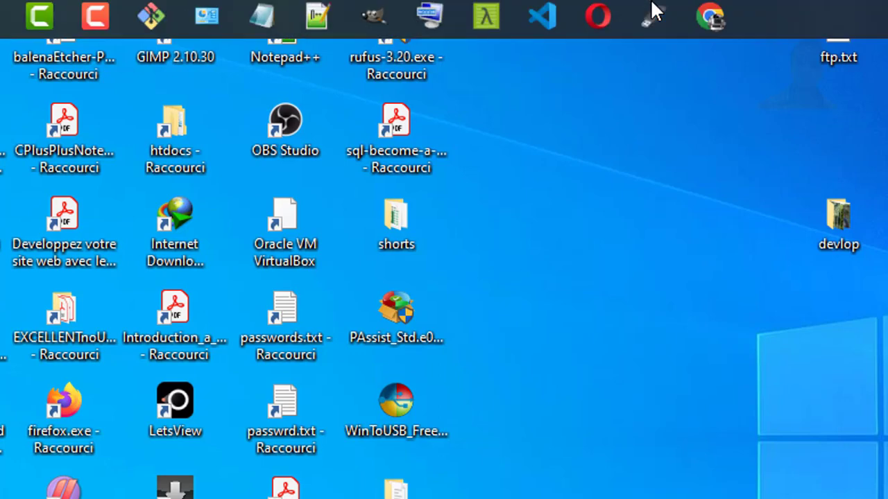
{"action": "left_click", "coordinate": [95, 21]}
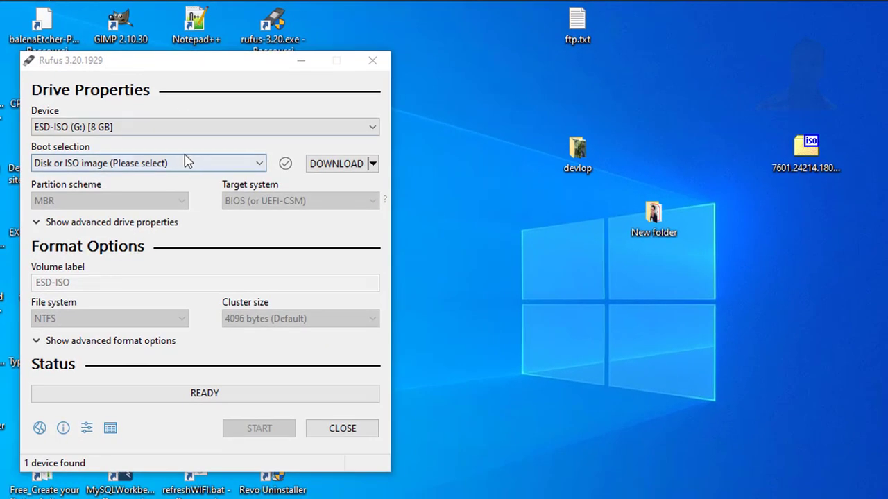
{"action": "left_click", "coordinate": [373, 164]}
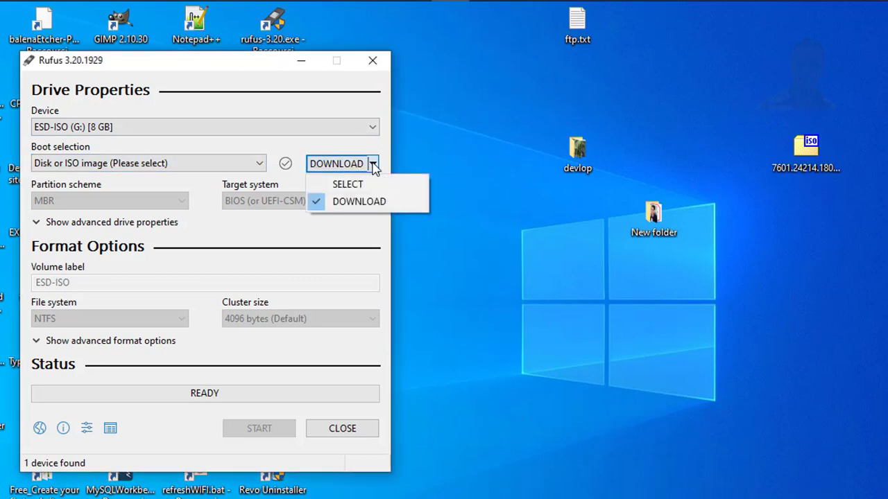
{"action": "left_click", "coordinate": [375, 186]}
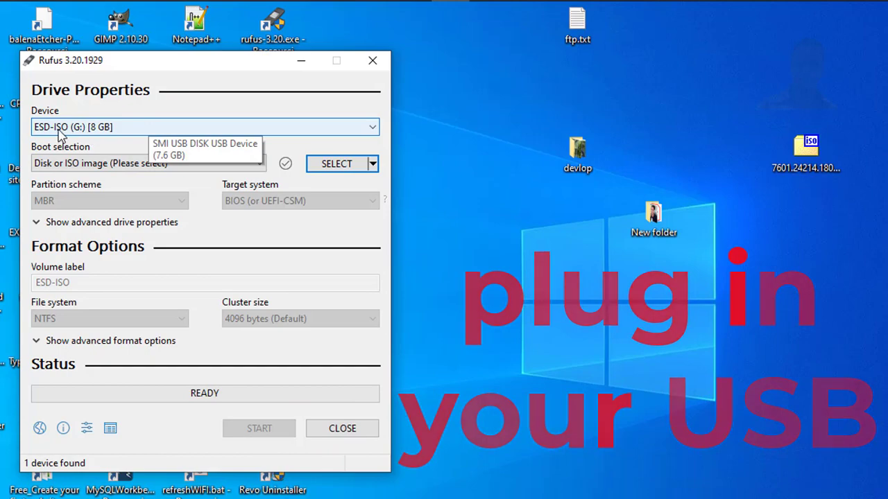
{"action": "left_click", "coordinate": [372, 129]}
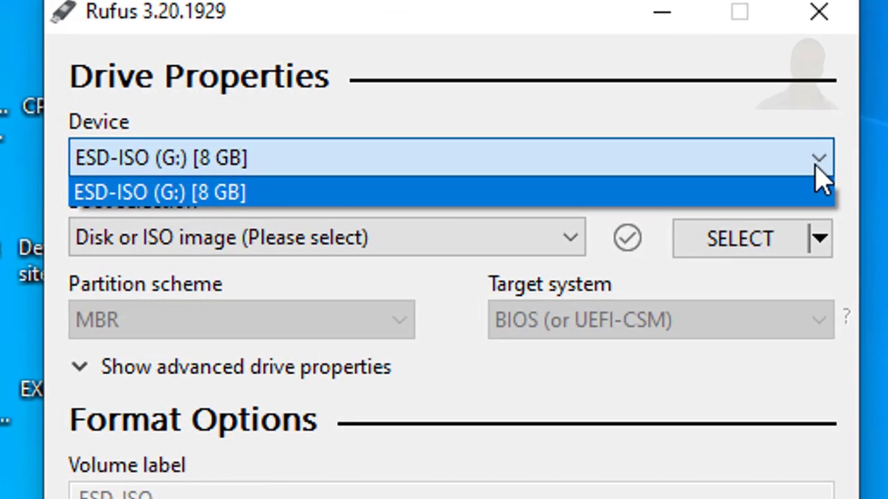
{"action": "left_click", "coordinate": [414, 197]}
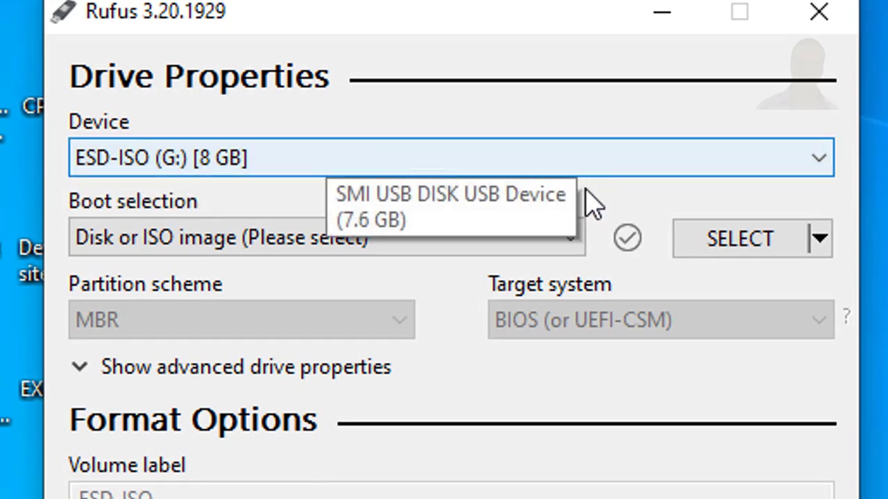
Load the 7601.24214.180801-1700.win7sp1 ISO from the Desktop folder as the boot image, with the file filter set to All files.
{"action": "left_click", "coordinate": [726, 258]}
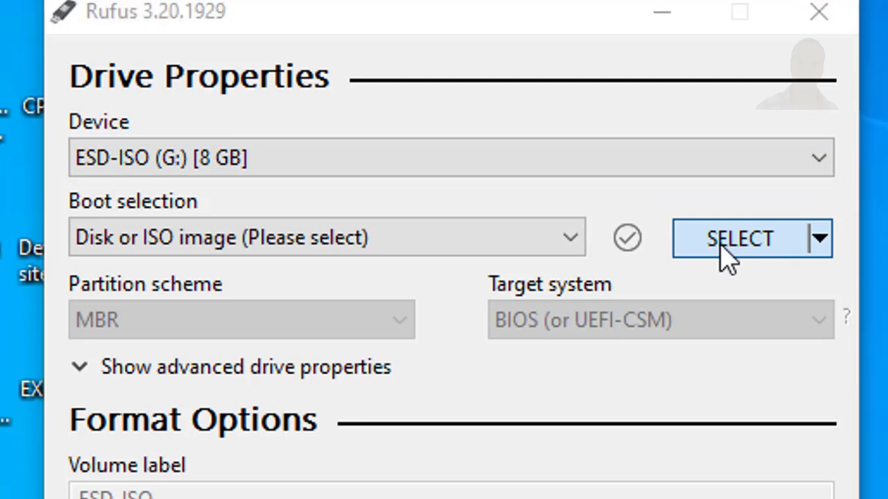
{"action": "left_click", "coordinate": [722, 246]}
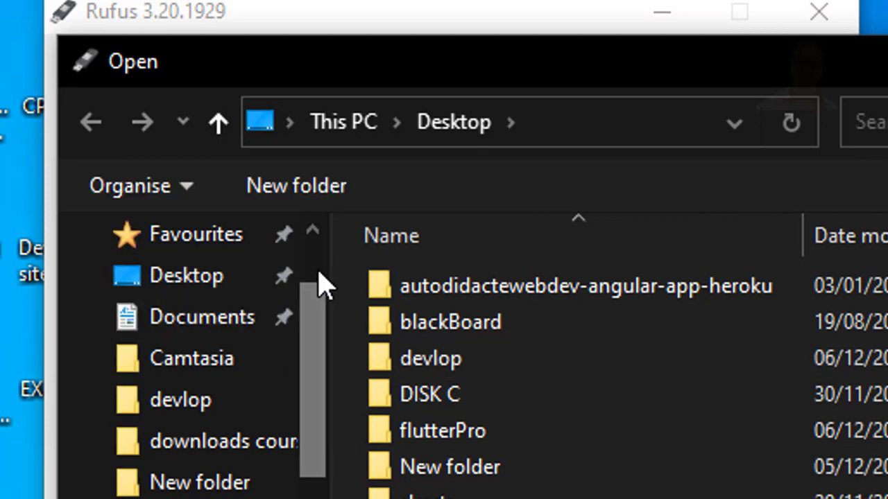
{"action": "scroll", "coordinate": [317, 282], "scroll_direction": "up", "scroll_amount": 1}
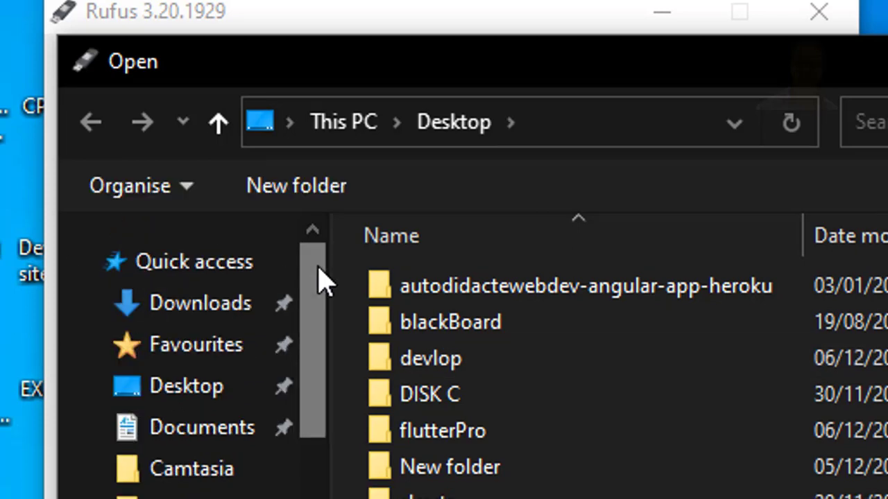
{"action": "left_click", "coordinate": [231, 393]}
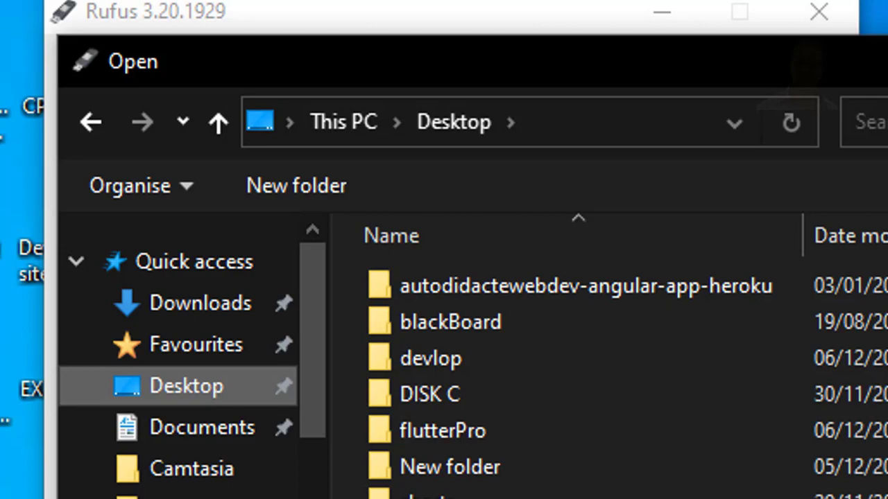
{"action": "scroll", "coordinate": [569, 374], "scroll_direction": "down", "scroll_amount": 5}
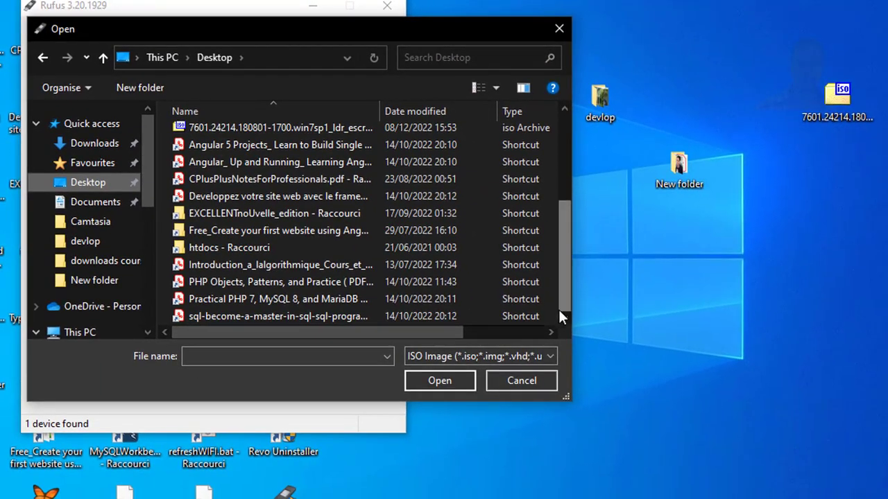
{"action": "left_click", "coordinate": [552, 355]}
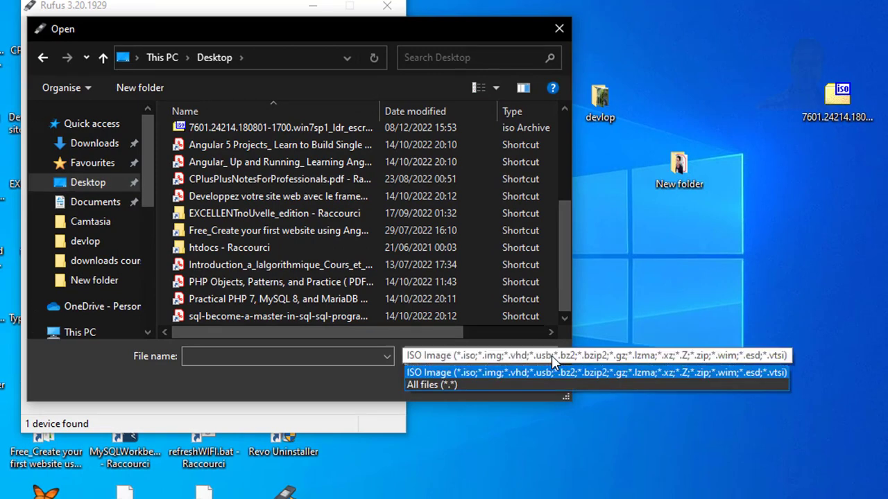
{"action": "left_click", "coordinate": [548, 386]}
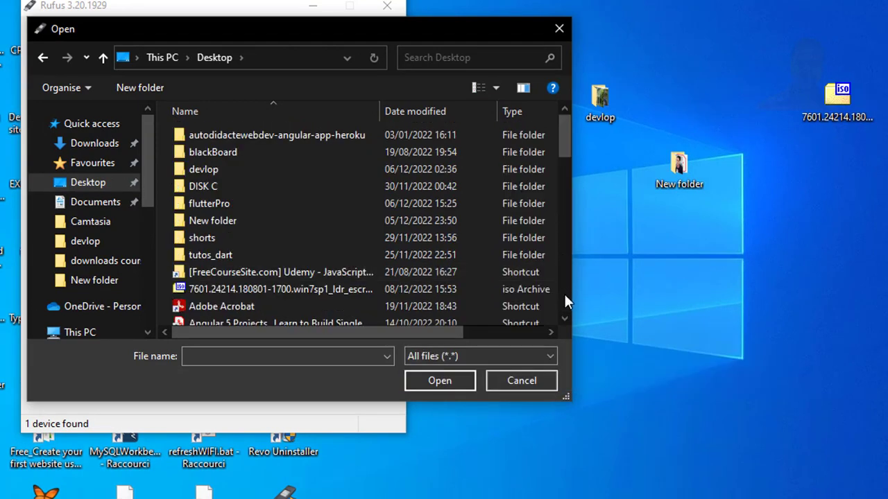
{"action": "left_click", "coordinate": [350, 289]}
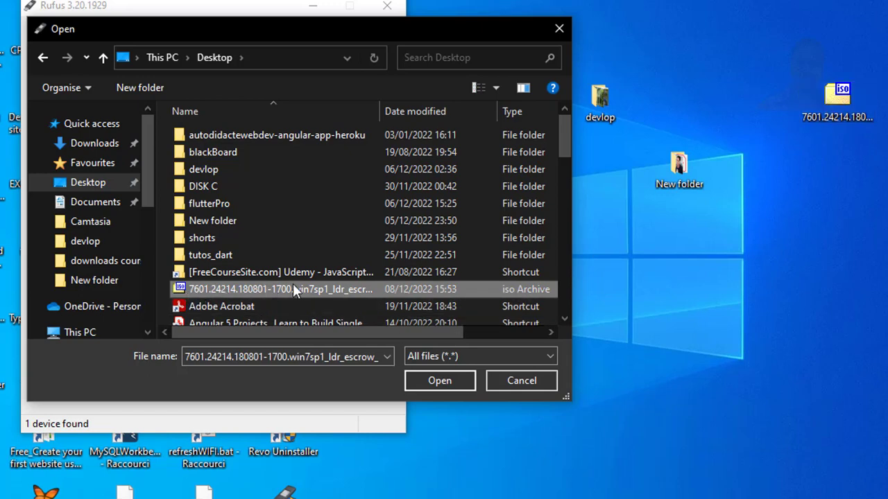
{"action": "left_click", "coordinate": [440, 381]}
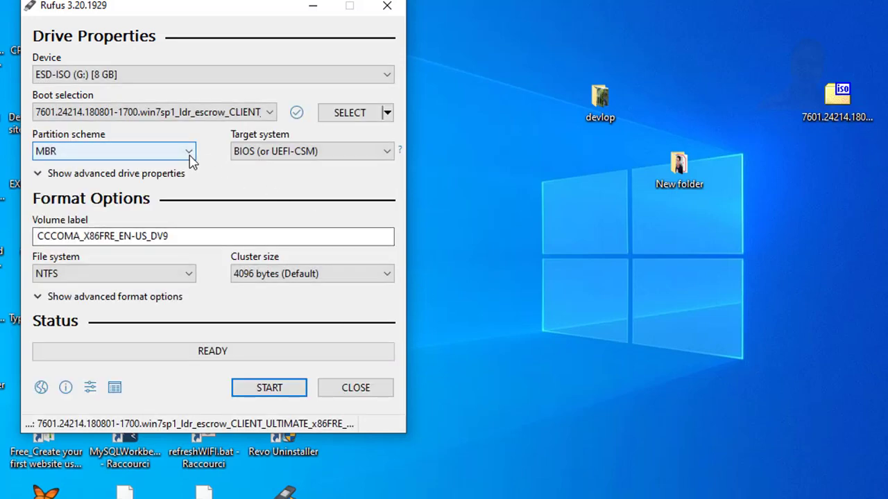
Choose the MBR partition scheme and replace the volume label with winsevenultim.
{"action": "left_click", "coordinate": [188, 152]}
{"action": "left_click", "coordinate": [184, 168]}
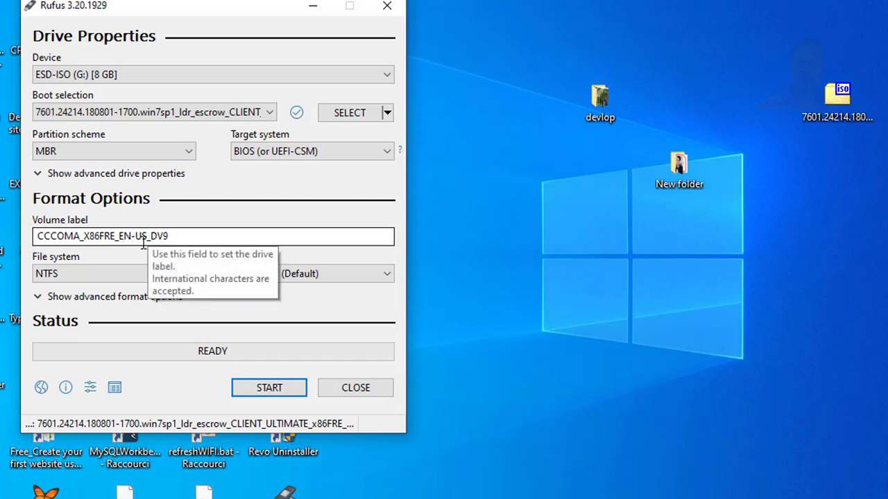
{"action": "left_click", "coordinate": [192, 236]}
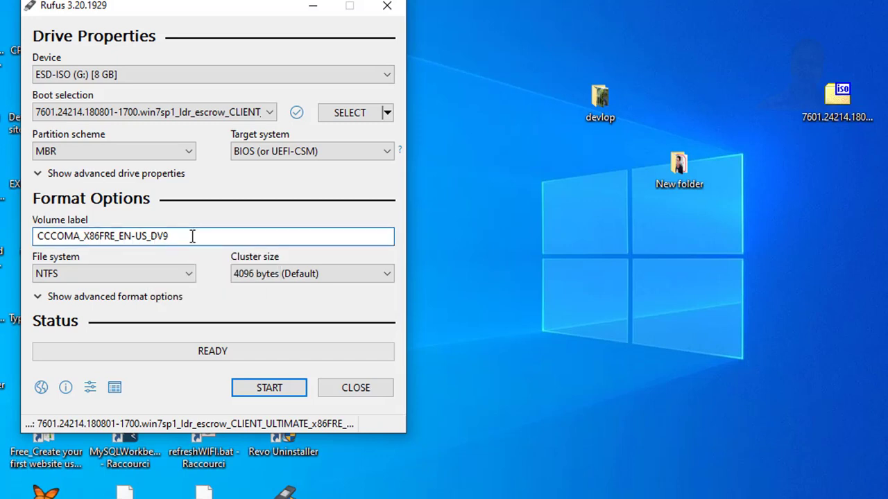
{"action": "key", "text": "BackSpace"}
{"action": "key", "text": "BackSpace"}
{"action": "key", "text": "BackSpace"}
{"action": "key", "text": "BackSpace"}
{"action": "key", "text": "BackSpace"}
{"action": "key", "text": "BackSpace"}
{"action": "key", "text": "BackSpace"}
{"action": "key", "text": "BackSpace"}
{"action": "key", "text": "BackSpace"}
{"action": "key", "text": "BackSpace"}
{"action": "key", "text": "BackSpace"}
{"action": "key", "text": "BackSpace"}
{"action": "key", "text": "BackSpace"}
{"action": "key", "text": "BackSpace"}
{"action": "key", "text": "BackSpace"}
{"action": "key", "text": "BackSpace"}
{"action": "key", "text": "BackSpace"}
{"action": "key", "text": "BackSpace"}
{"action": "key", "text": "BackSpace"}
{"action": "key", "text": "BackSpace"}
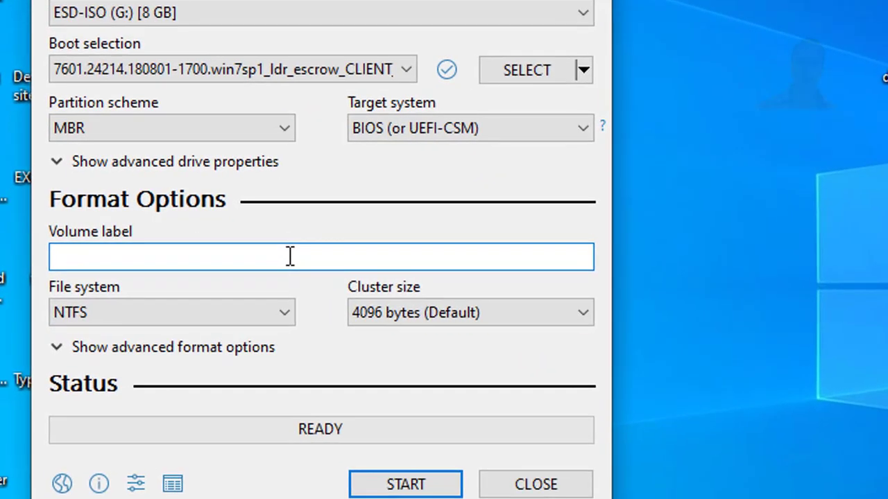
{"action": "type", "text": "win"}
{"action": "type", "text": "sevrn"}
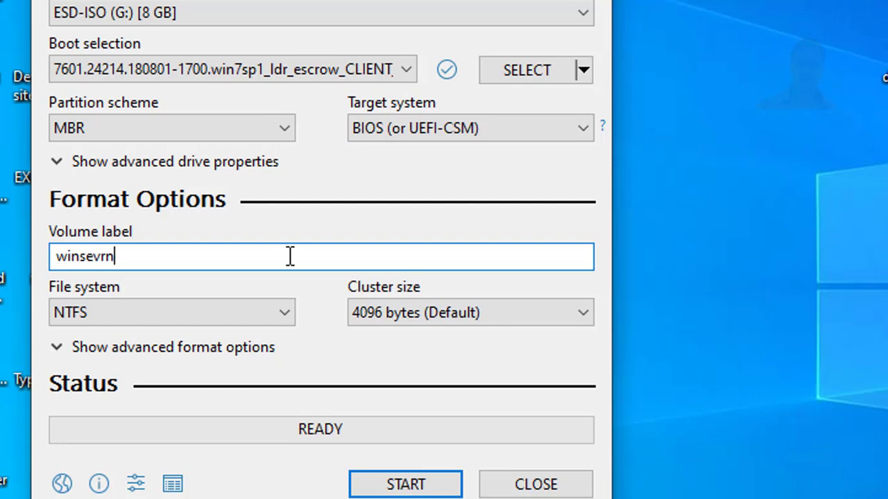
{"action": "key", "text": "BackSpace"}
{"action": "key", "text": "BackSpace"}
{"action": "type", "text": "enultim"}
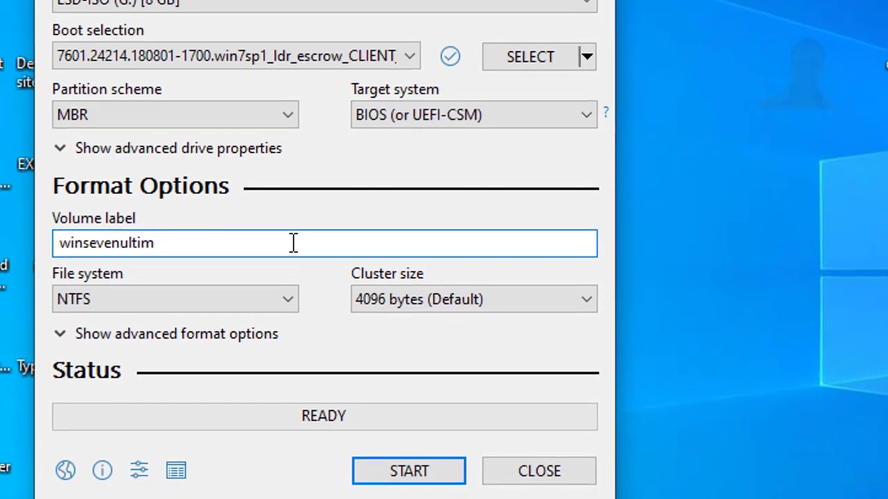
Write the Windows 7 image to the USB drive, accepting the erasure of its data, and close Rufus once it is done.
{"action": "left_click", "coordinate": [407, 465]}
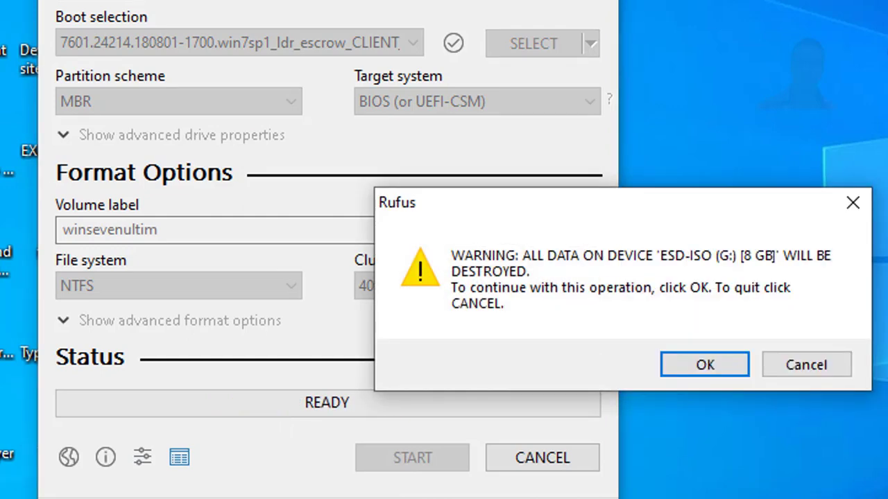
{"action": "left_click", "coordinate": [712, 372]}
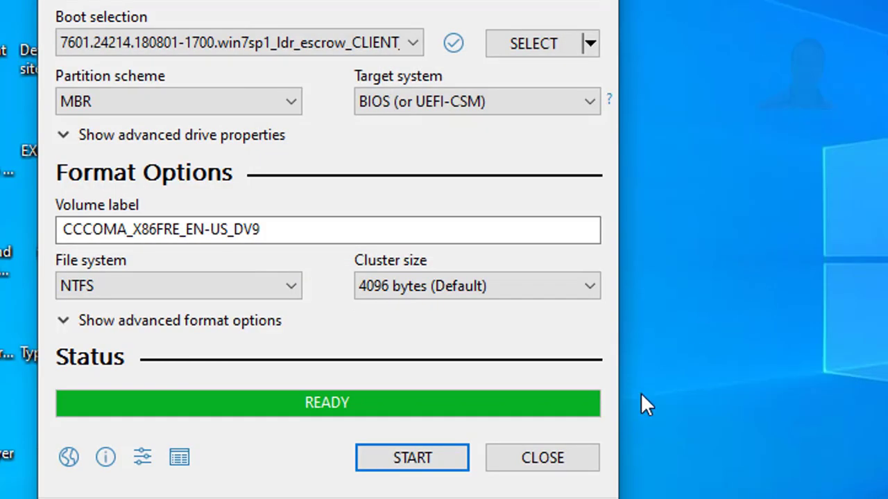
{"action": "left_click", "coordinate": [566, 458]}
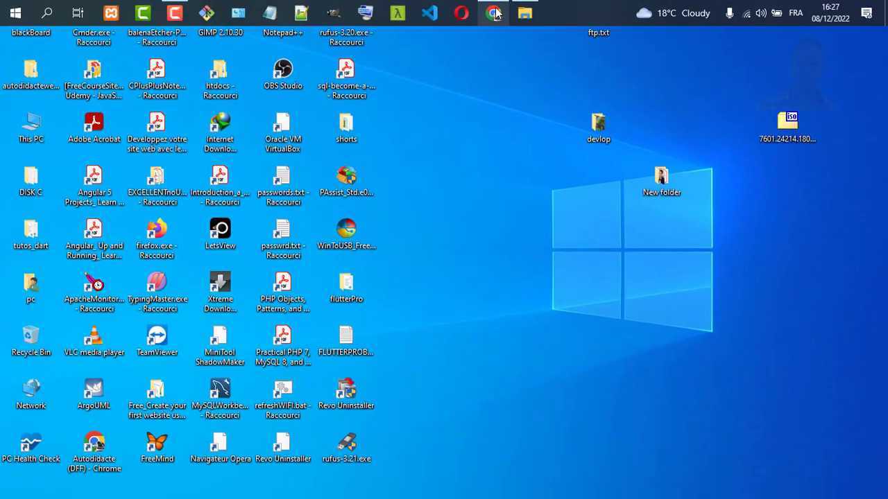
Look over the drives under This PC in File Explorer and close the window.
{"action": "left_click", "coordinate": [525, 13]}
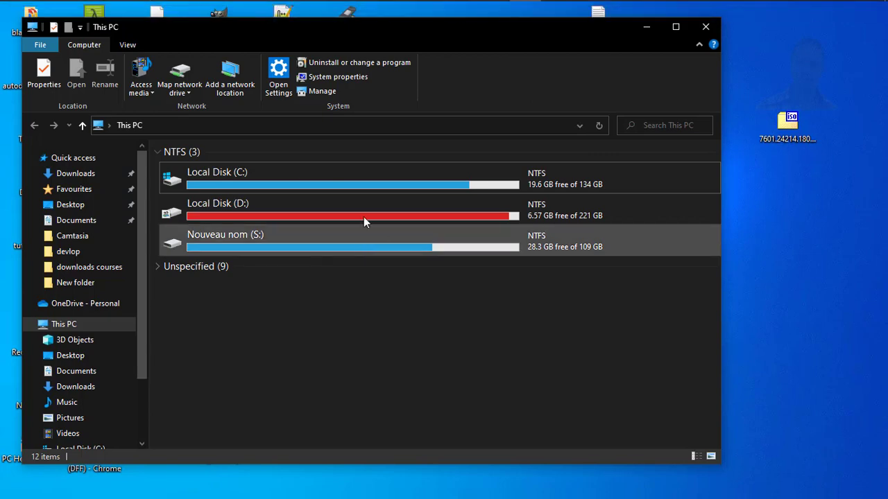
{"action": "left_click", "coordinate": [701, 33]}
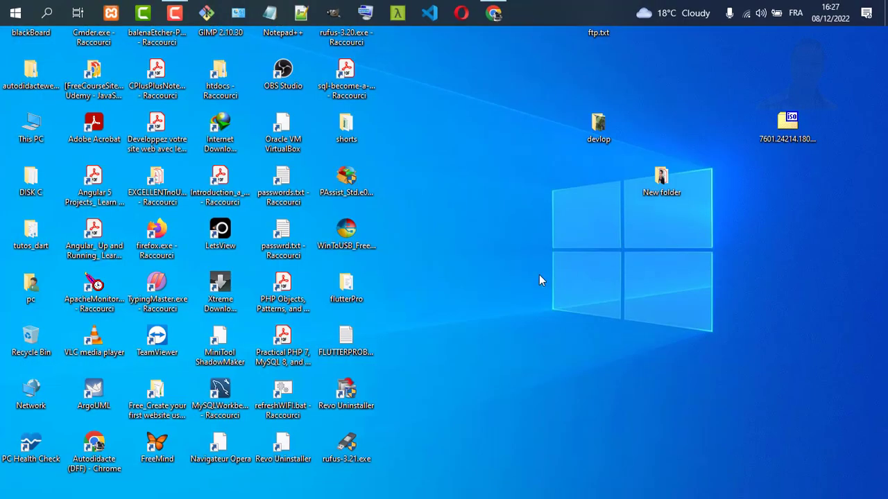